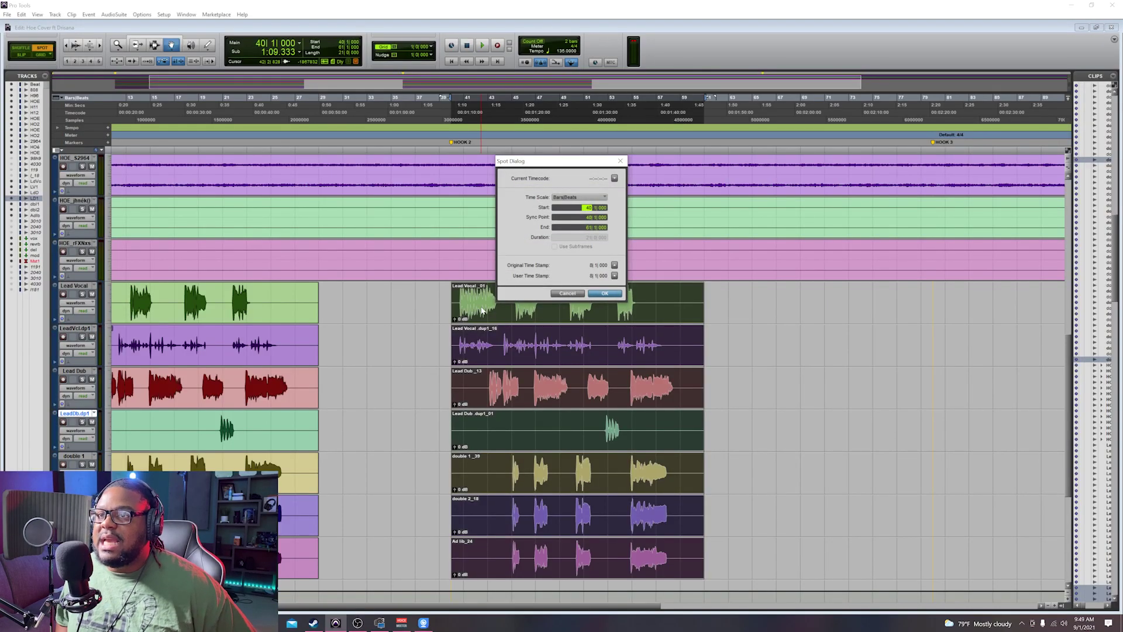
Step: Enter 80 as the Spot Dialog start bar so the hook clip copies land at HOOK 3
type("80")
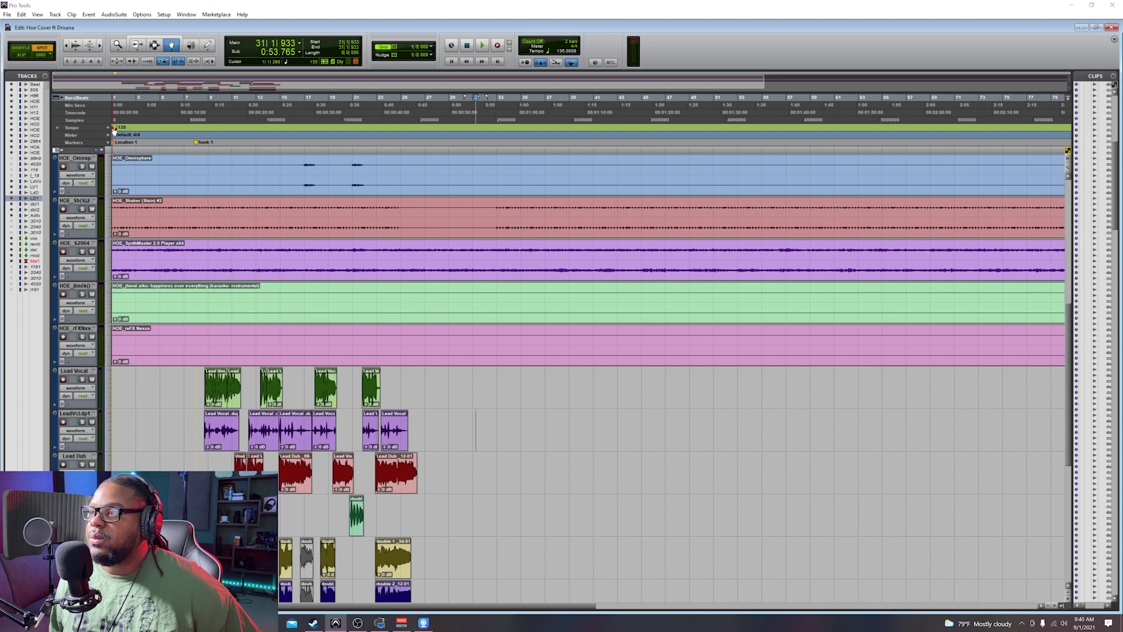
double_click(113, 129)
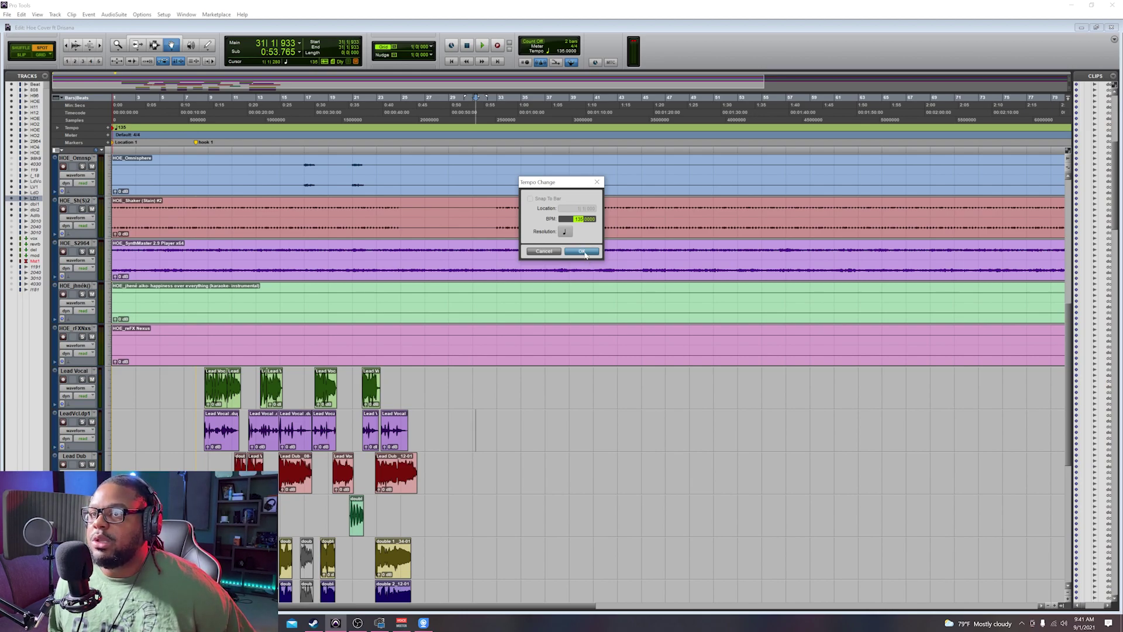
left_click(583, 252)
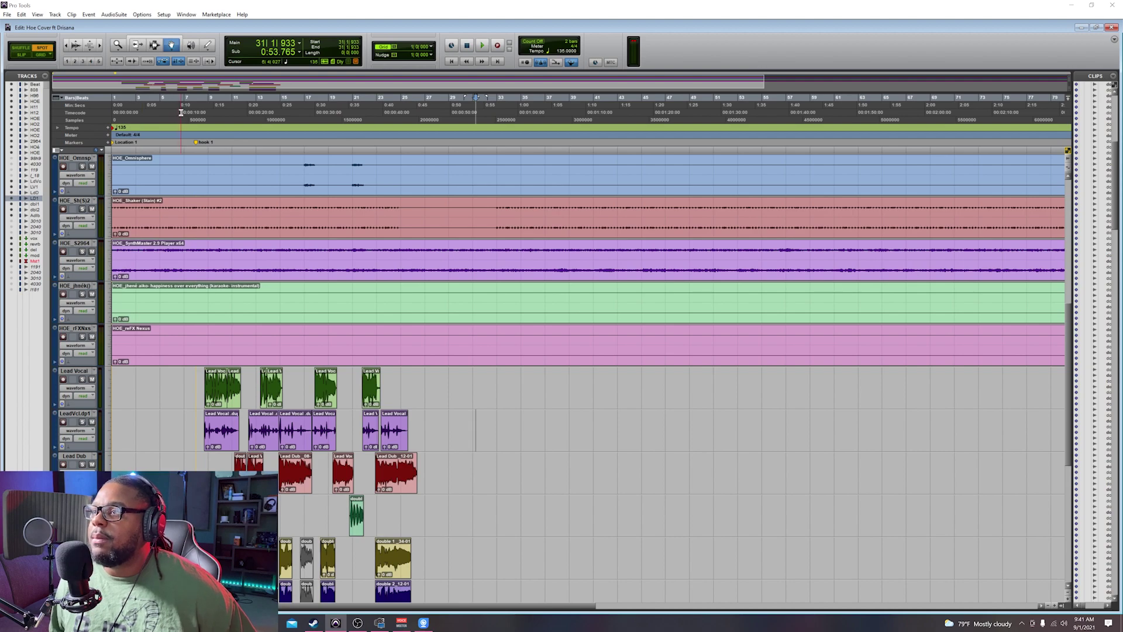
Step: Play the hook vocals from just before bar 9 with the timeline zoomed in, then stop
left_click(198, 114)
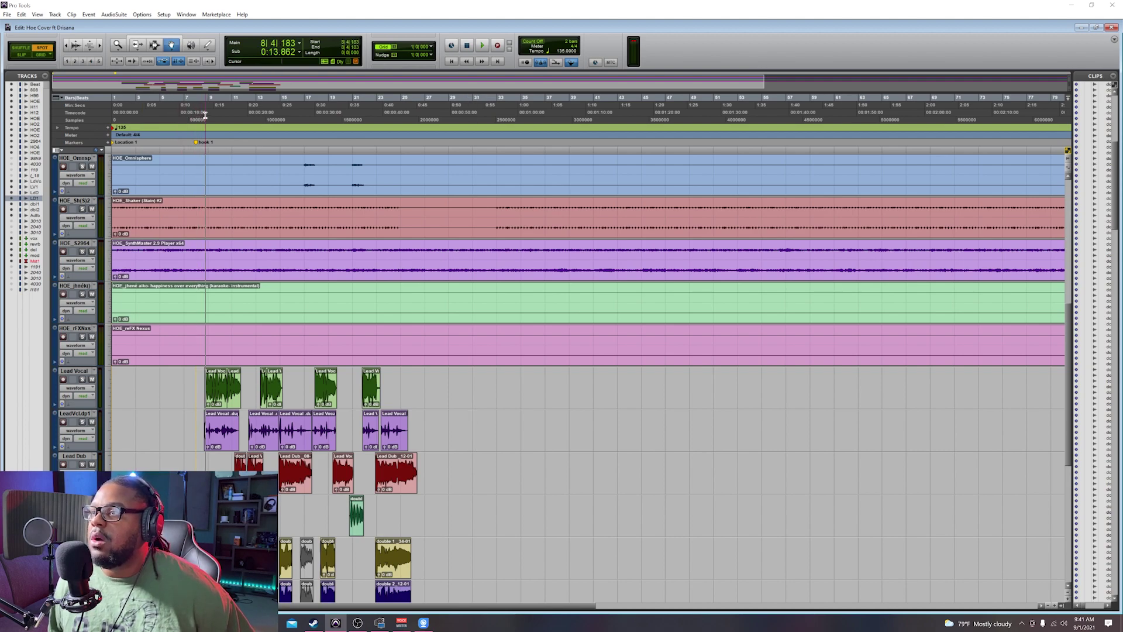
left_click(201, 115)
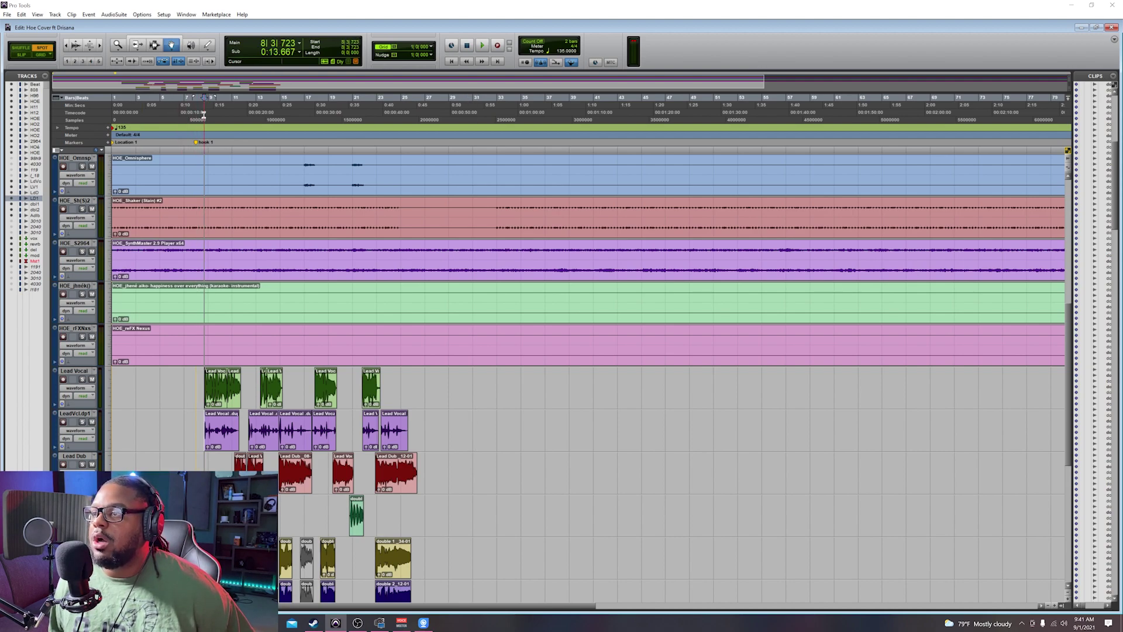
key("space")
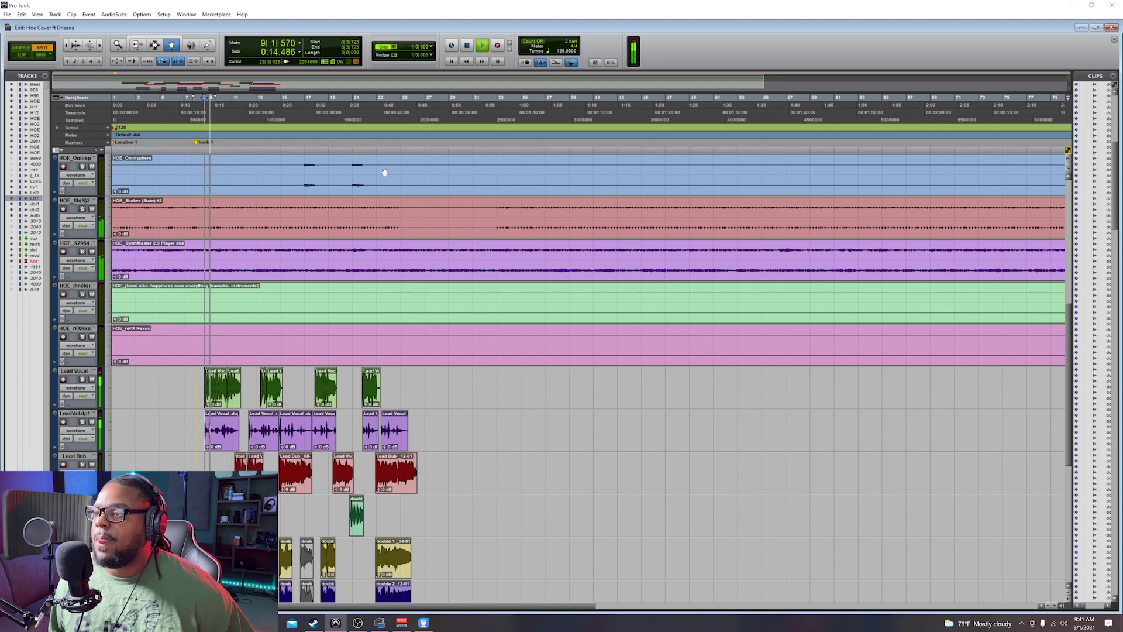
scroll(386, 175, "down", 1)
scroll(579, 253, "up", 1)
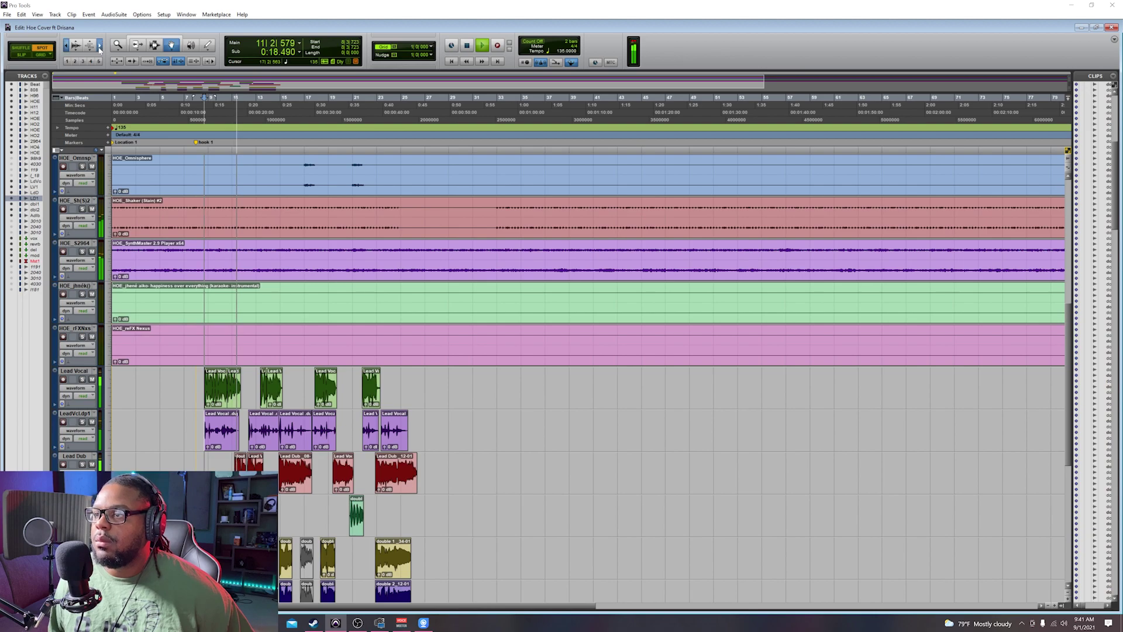
key("ctrl+]")
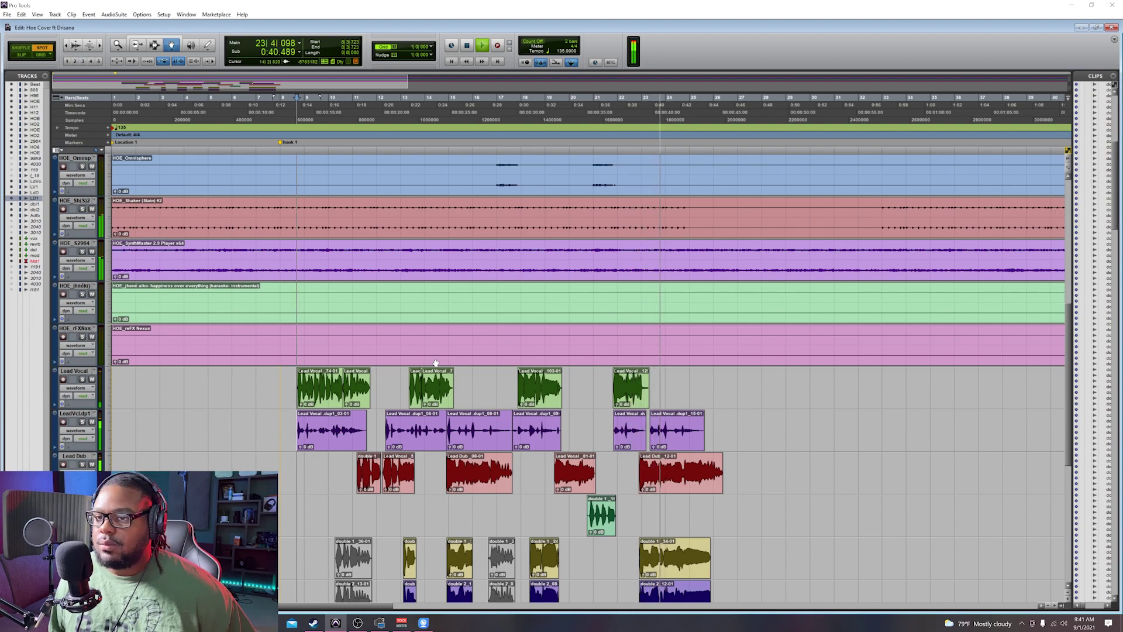
scroll(354, 357, "down", 3)
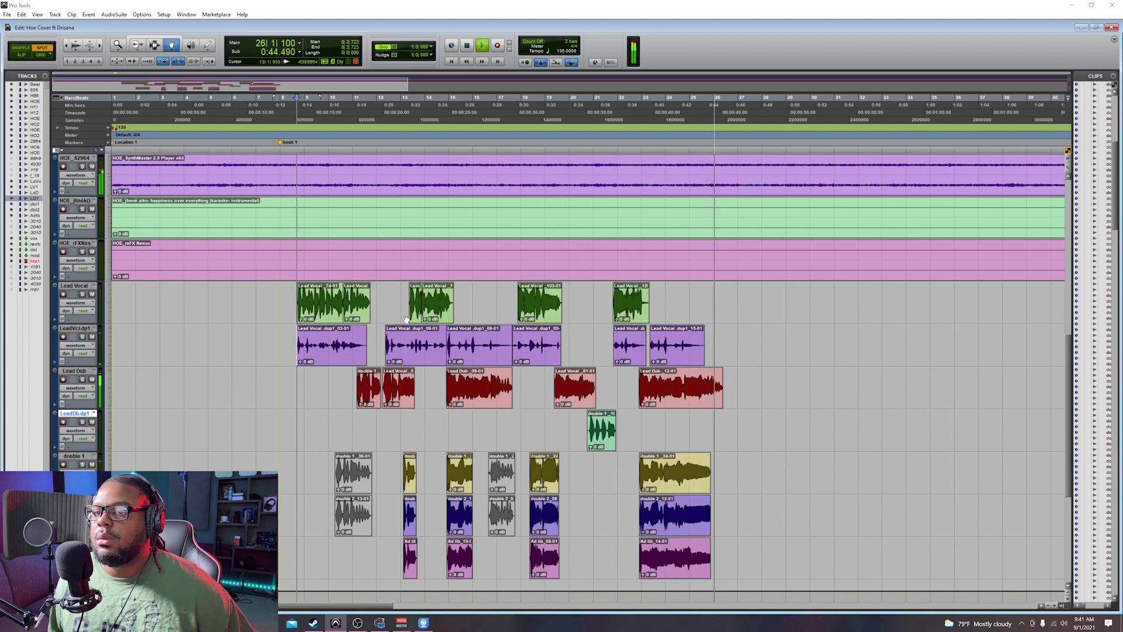
key("space")
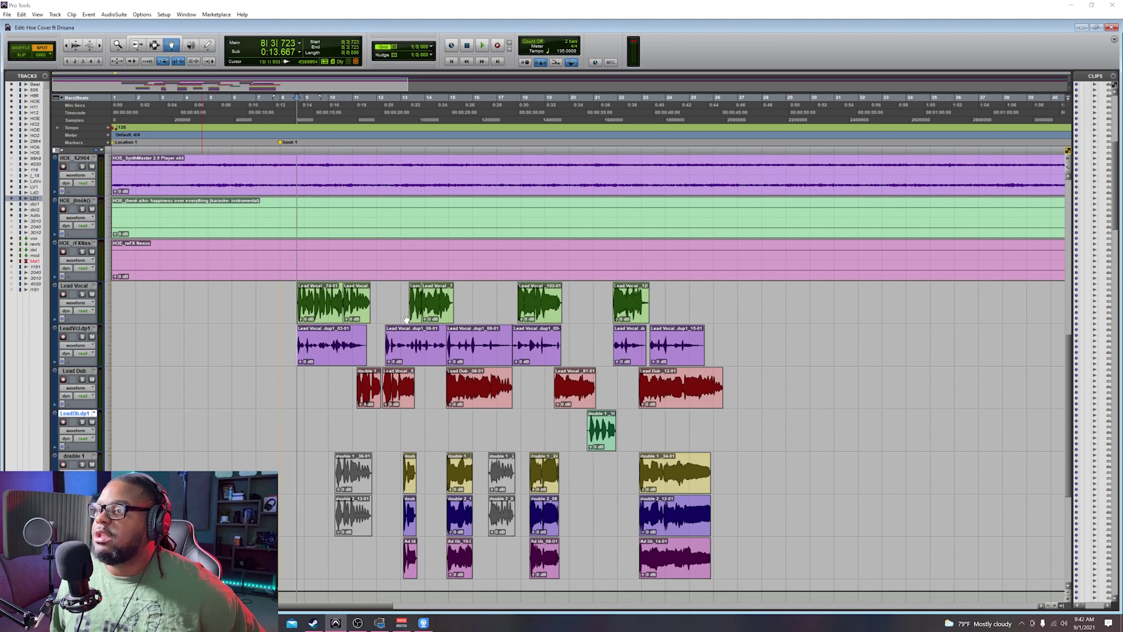
scroll(314, 257, "up", 1)
scroll(303, 248, "down", 2)
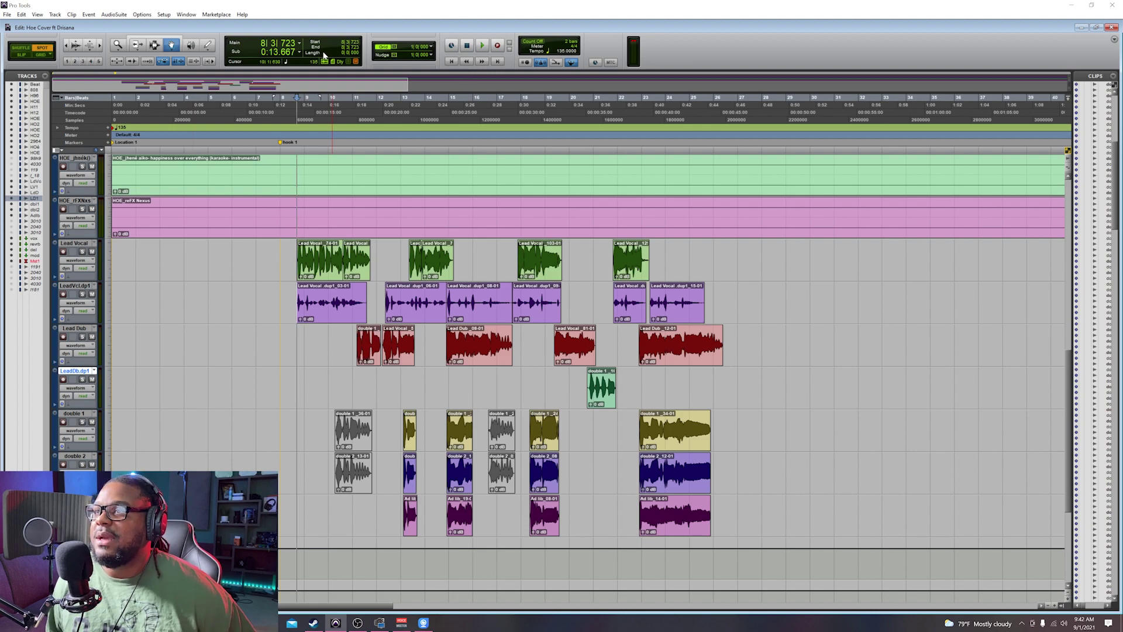
left_click(297, 43)
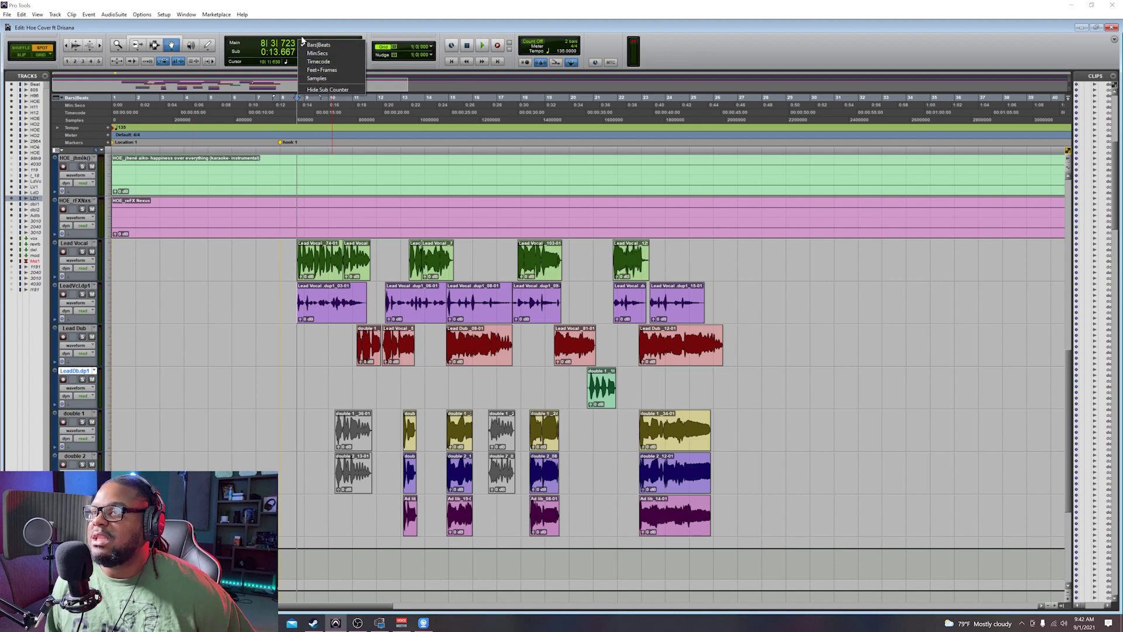
left_click(297, 42)
left_click(300, 46)
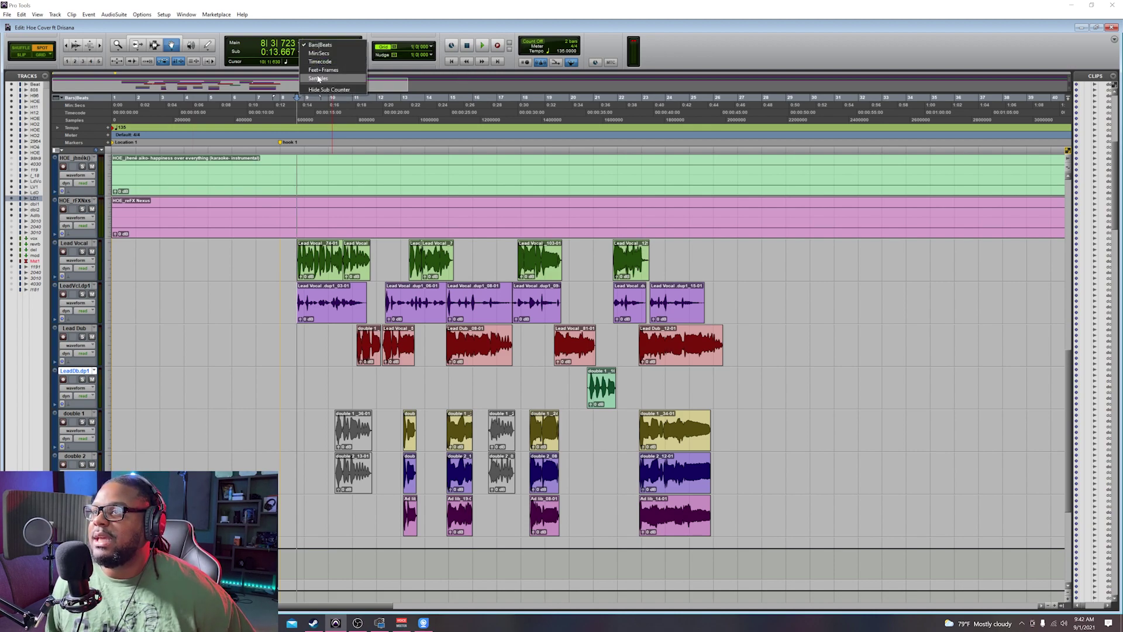
left_click(319, 89)
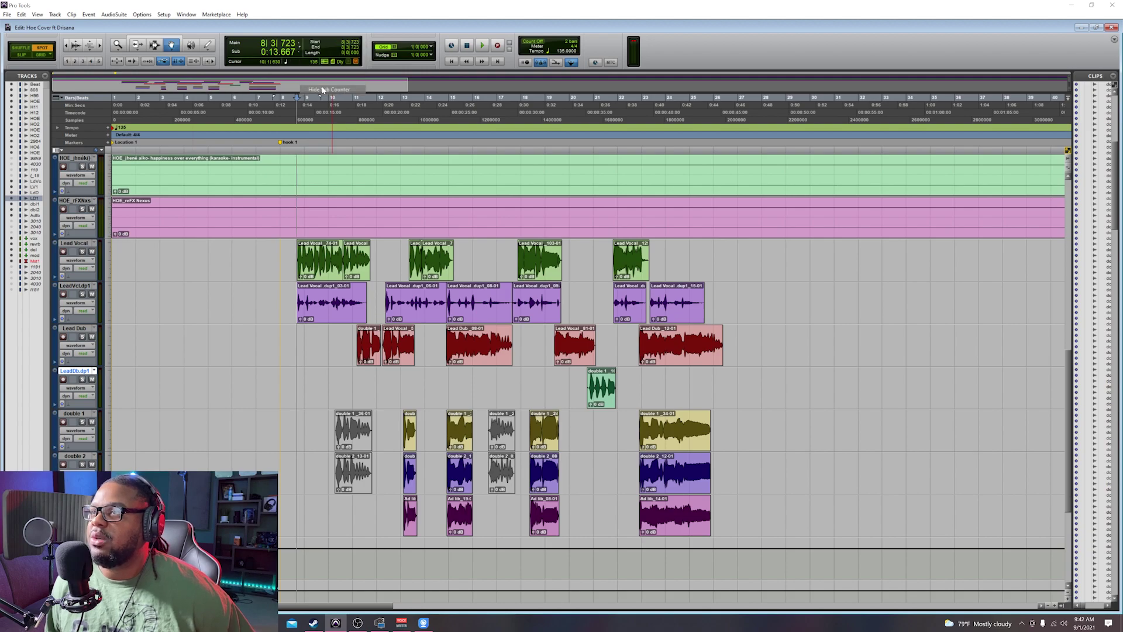
left_click(299, 46)
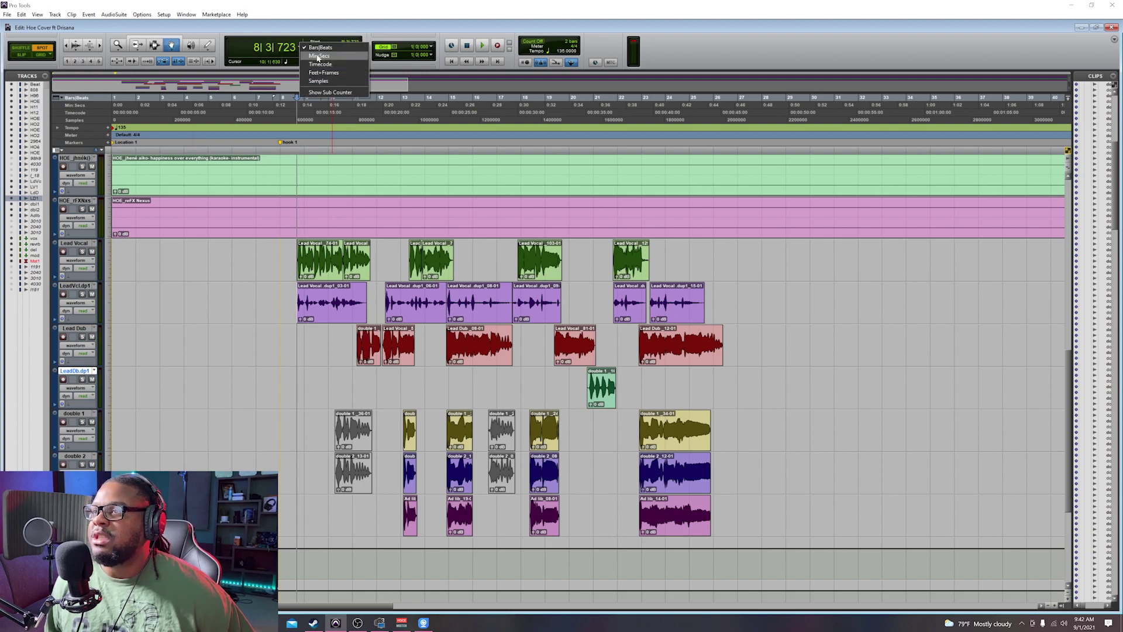
left_click(318, 56)
left_click(299, 47)
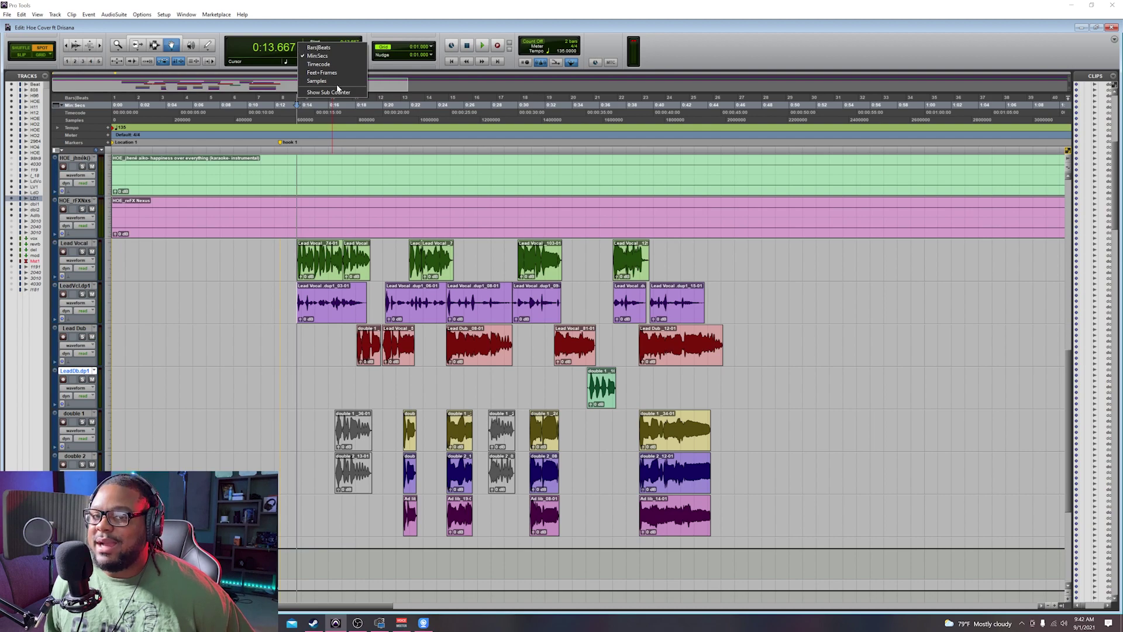
left_click(319, 47)
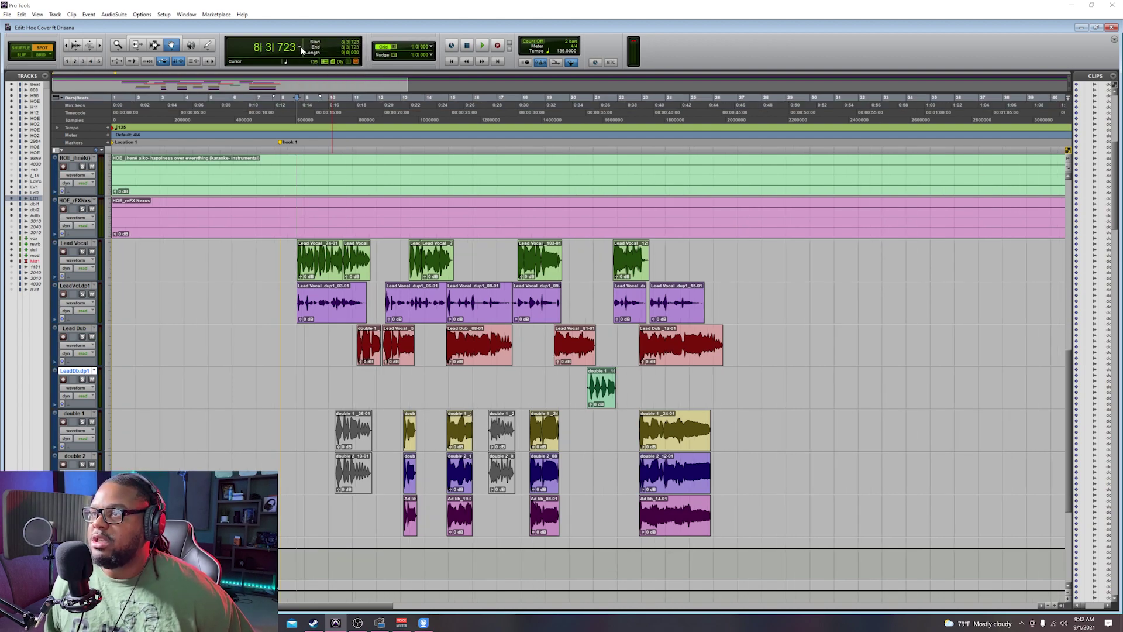
left_click(300, 47)
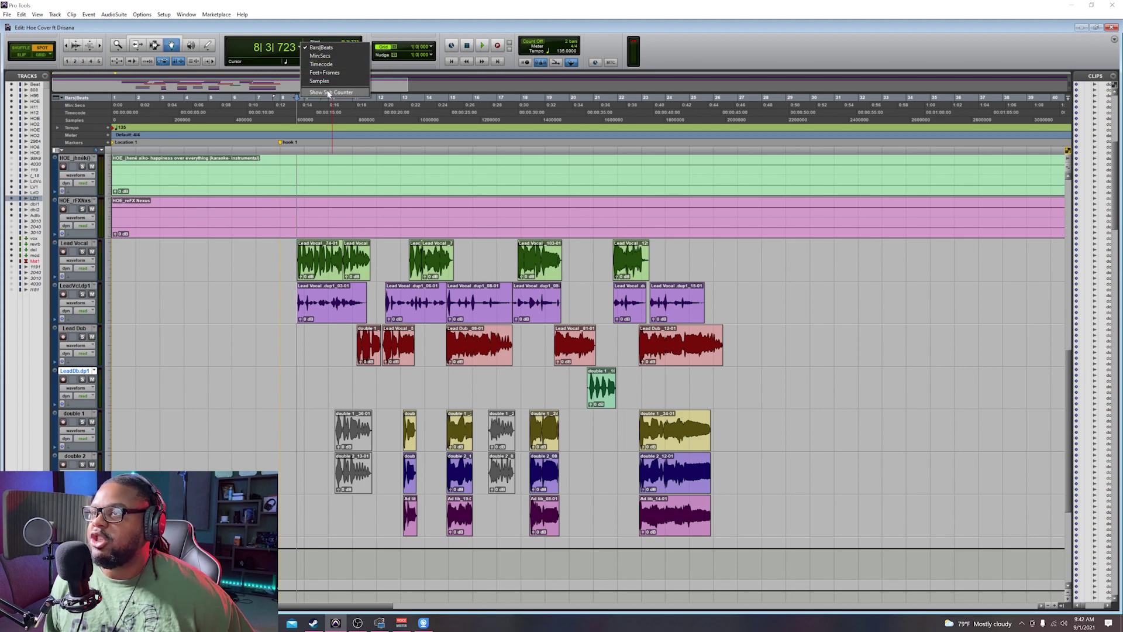
left_click(300, 46)
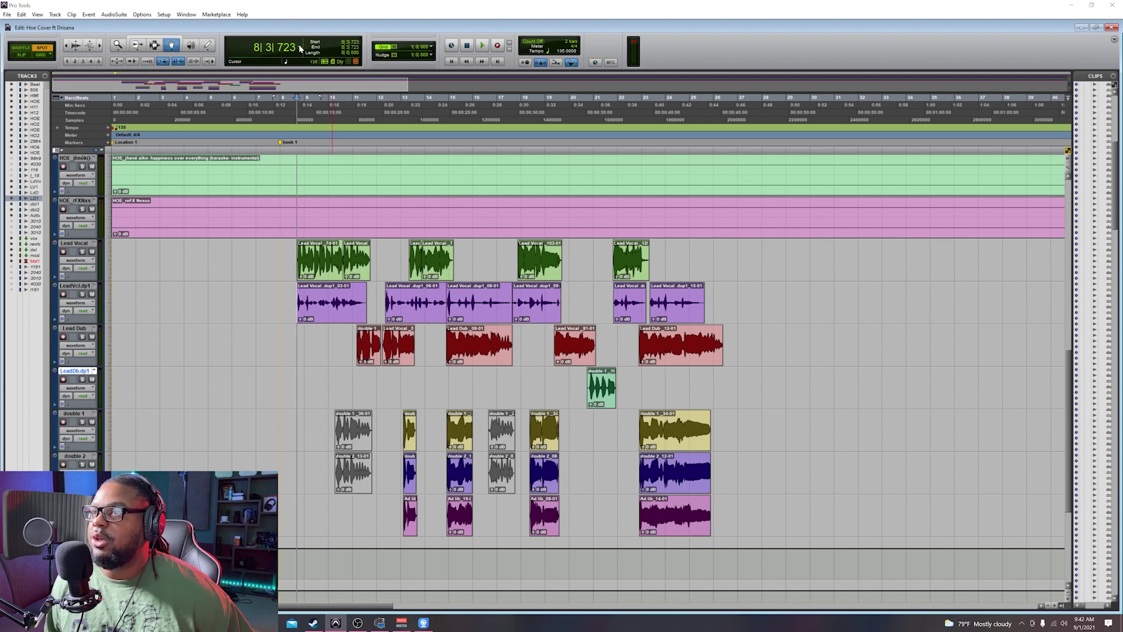
left_click(302, 47)
left_click(300, 47)
left_click(299, 46)
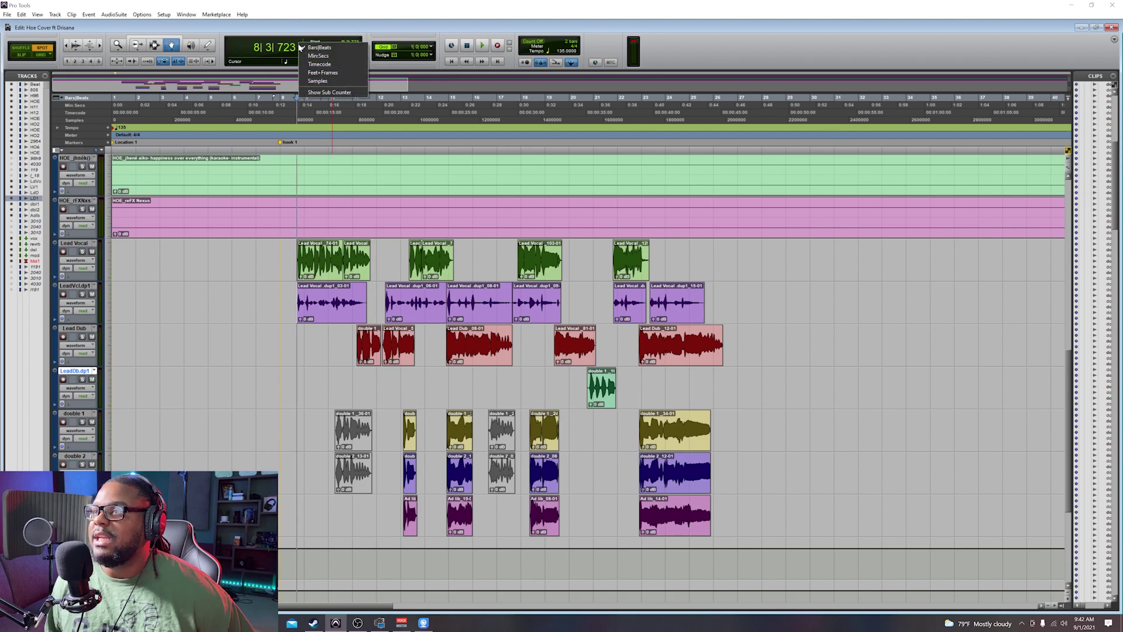
left_click(304, 24)
left_click(300, 47)
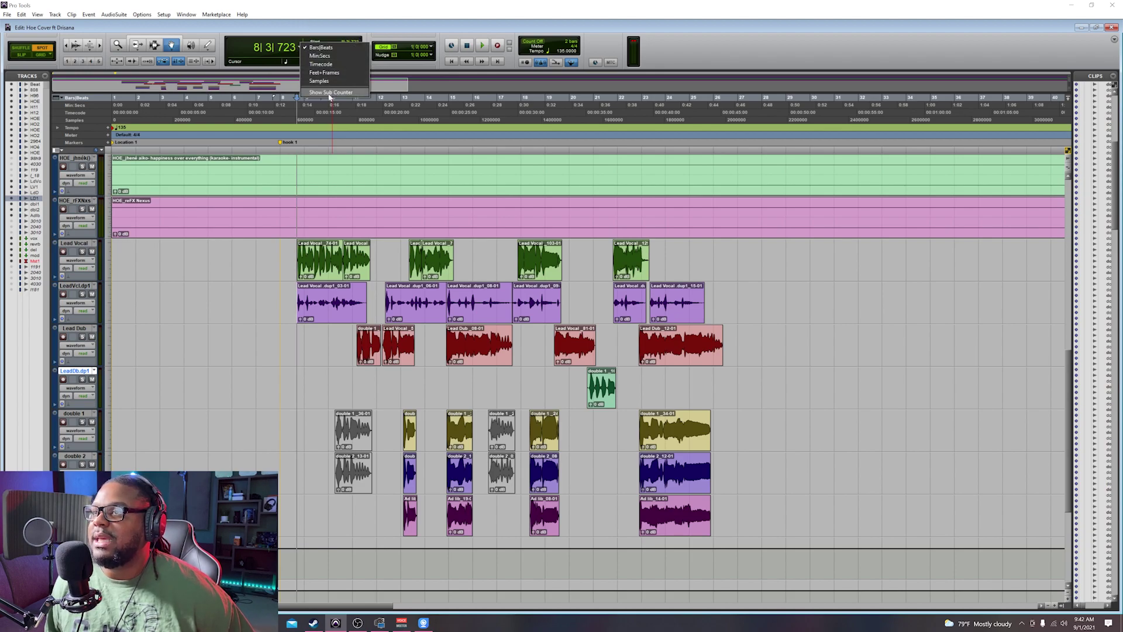
left_click(329, 92)
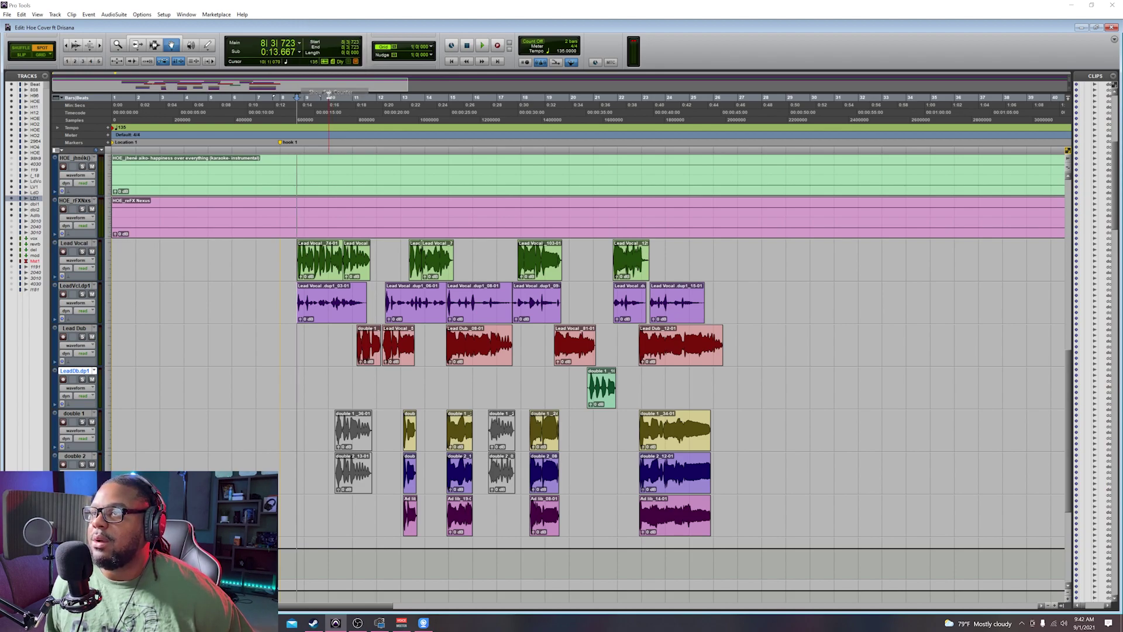
left_click(300, 54)
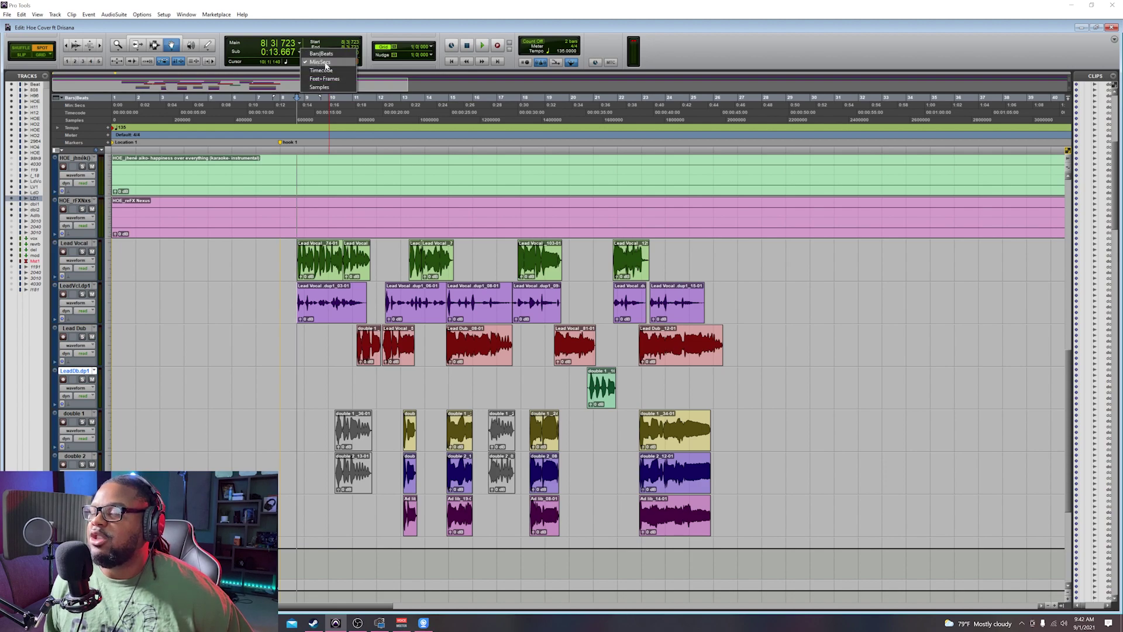
left_click(325, 64)
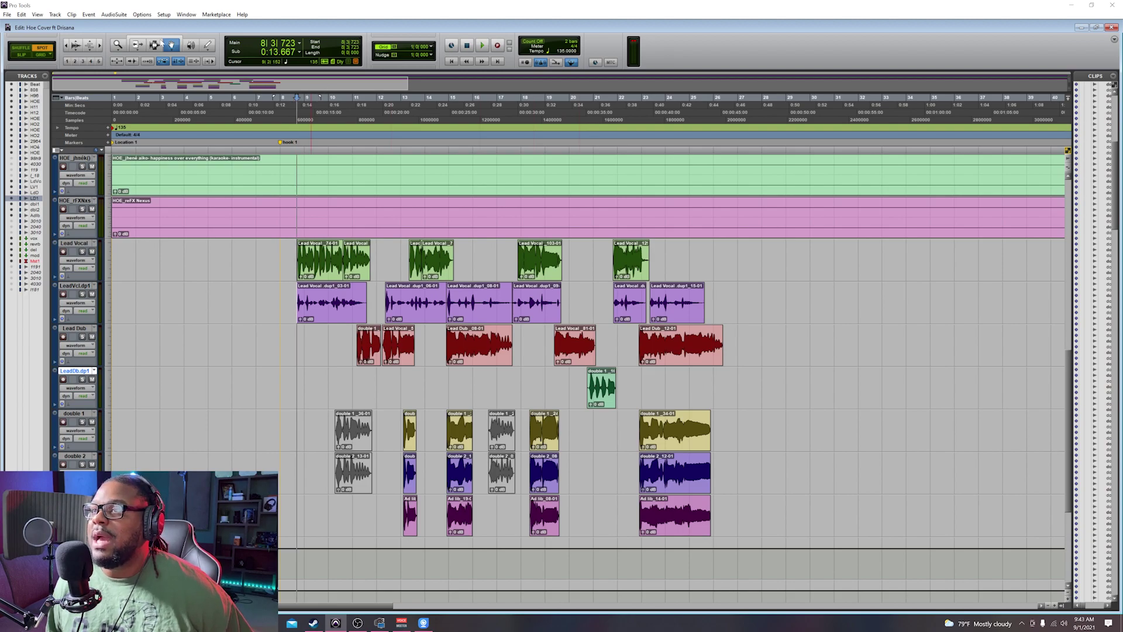
left_click(24, 55)
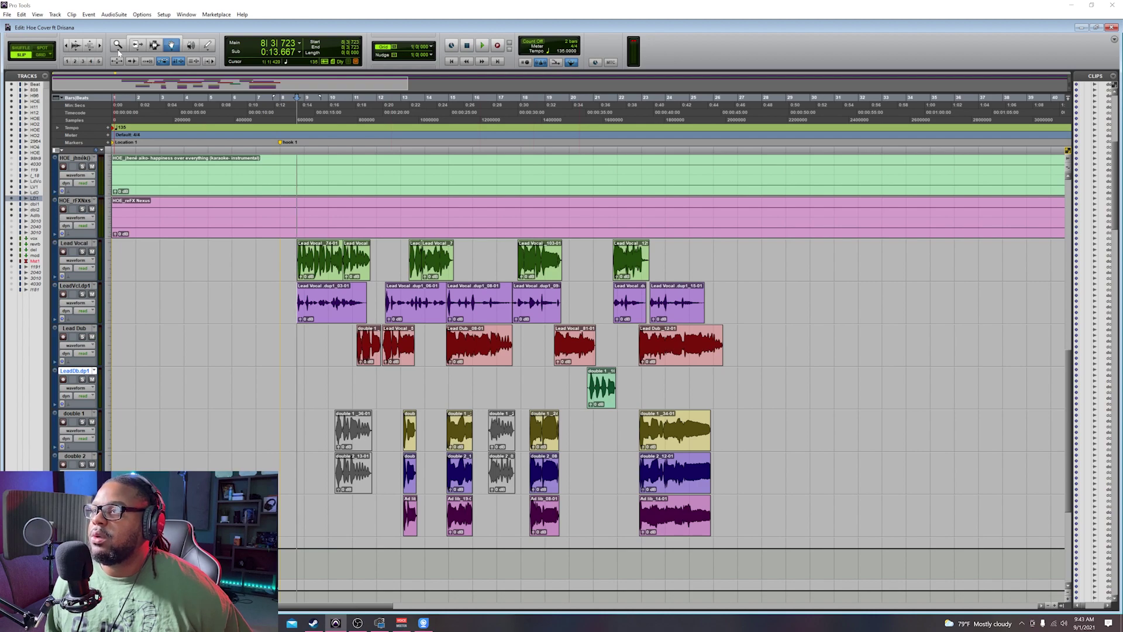
left_click(153, 45)
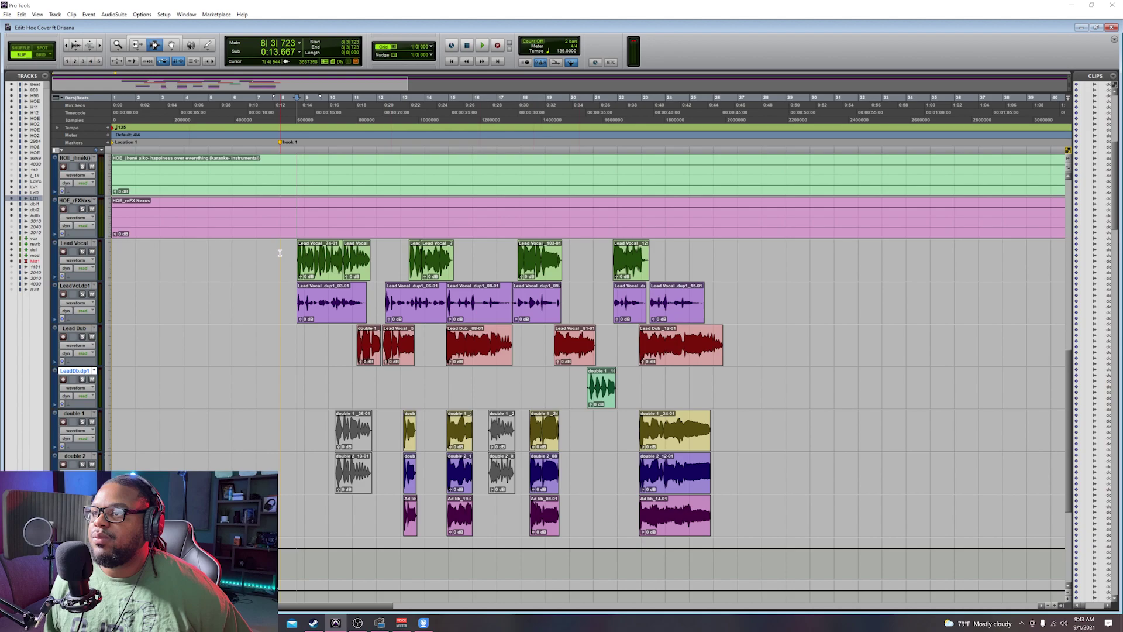
left_click_drag(279, 268, 760, 536)
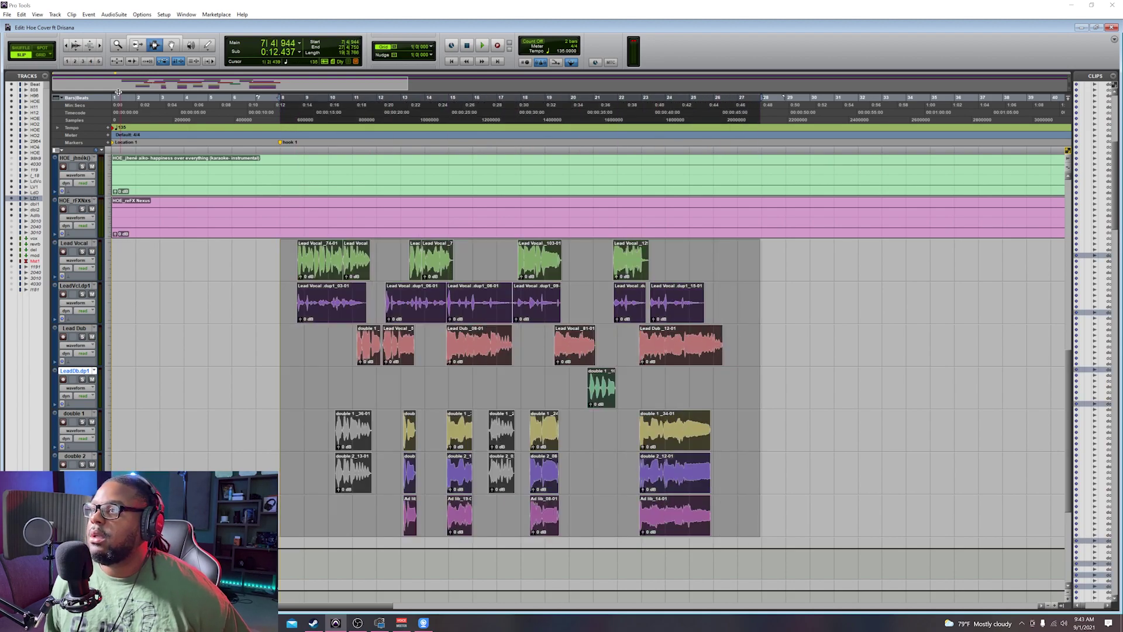
key("F8")
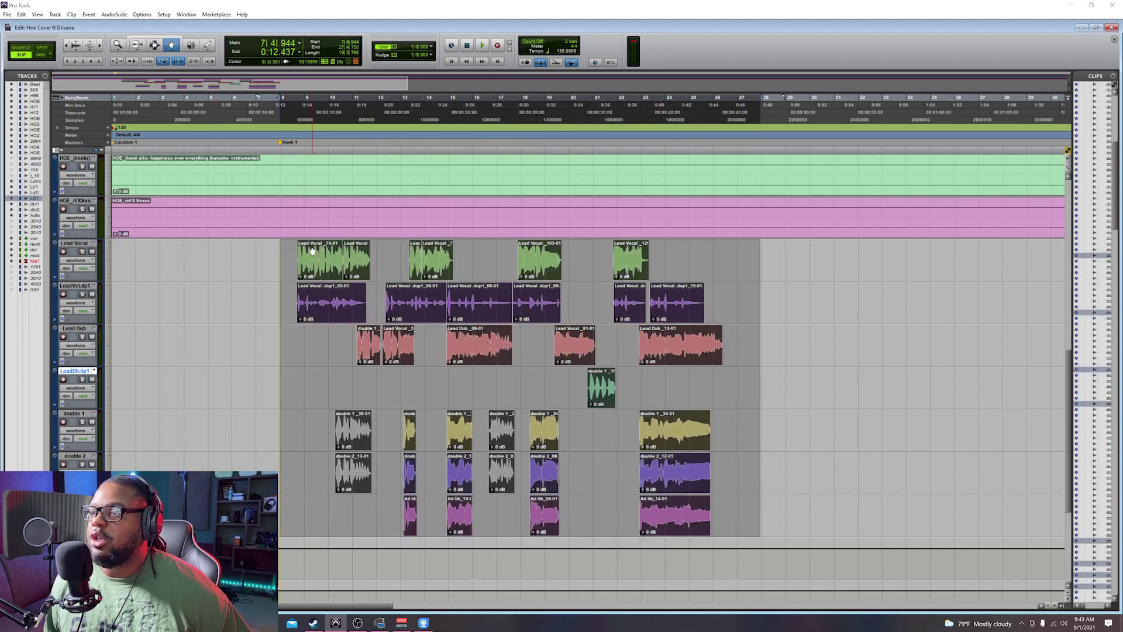
left_click_drag(312, 251, 269, 251)
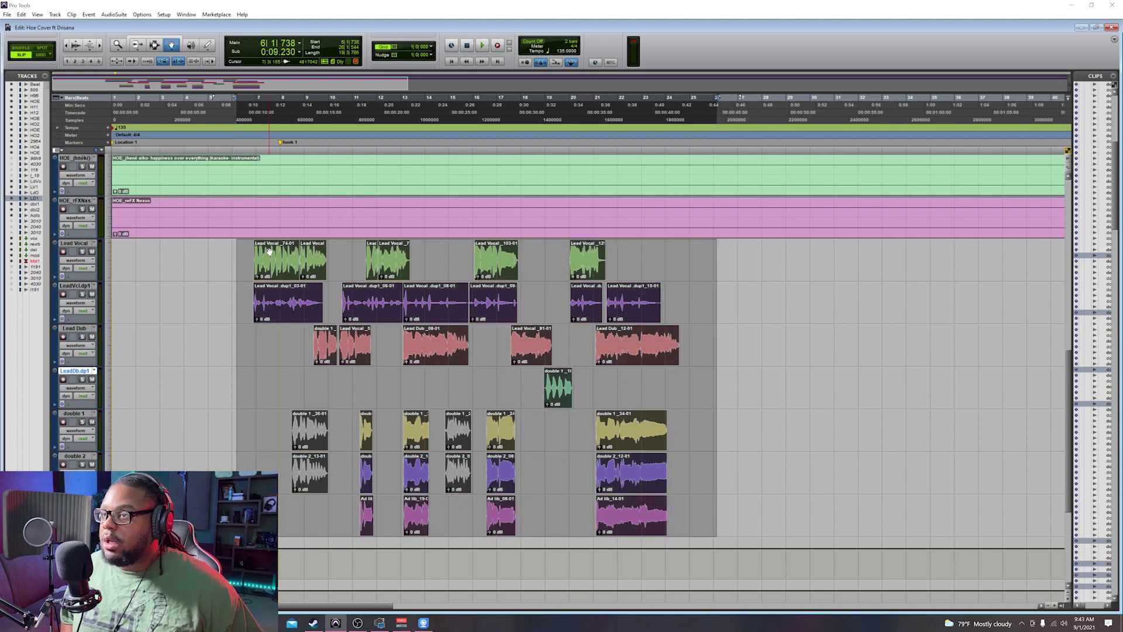
key("ctrl+z")
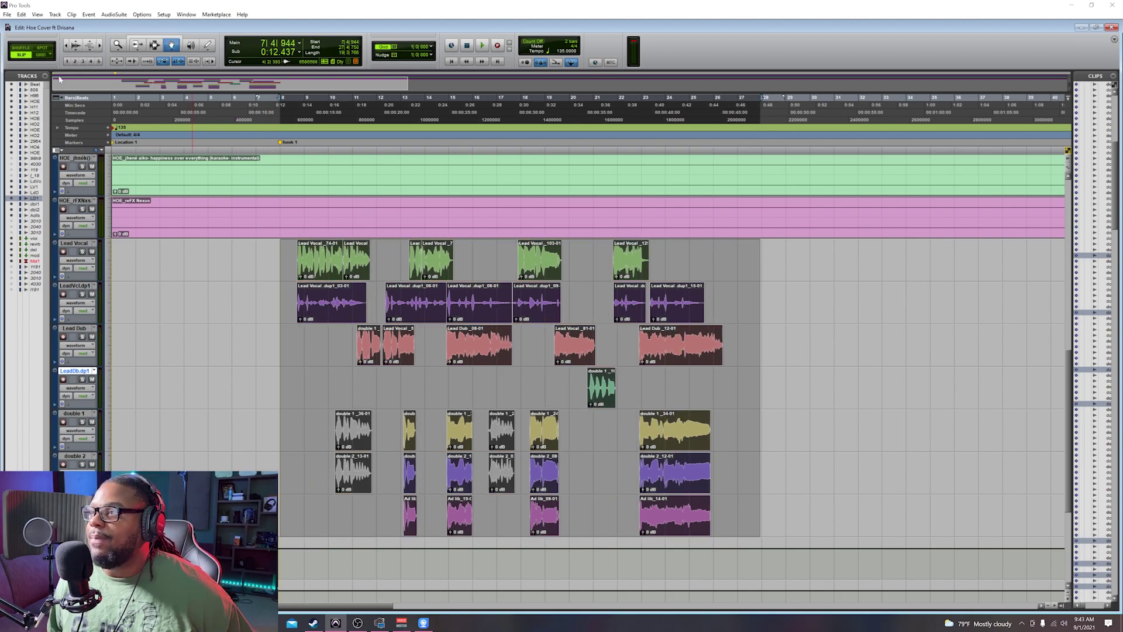
left_click(42, 55)
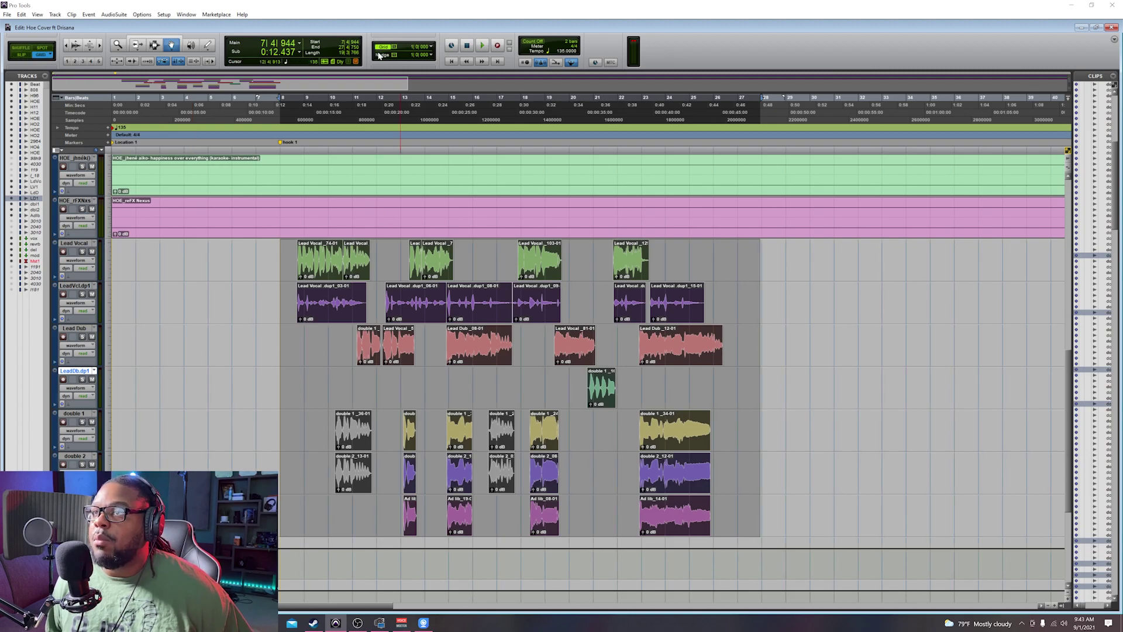
left_click(320, 268)
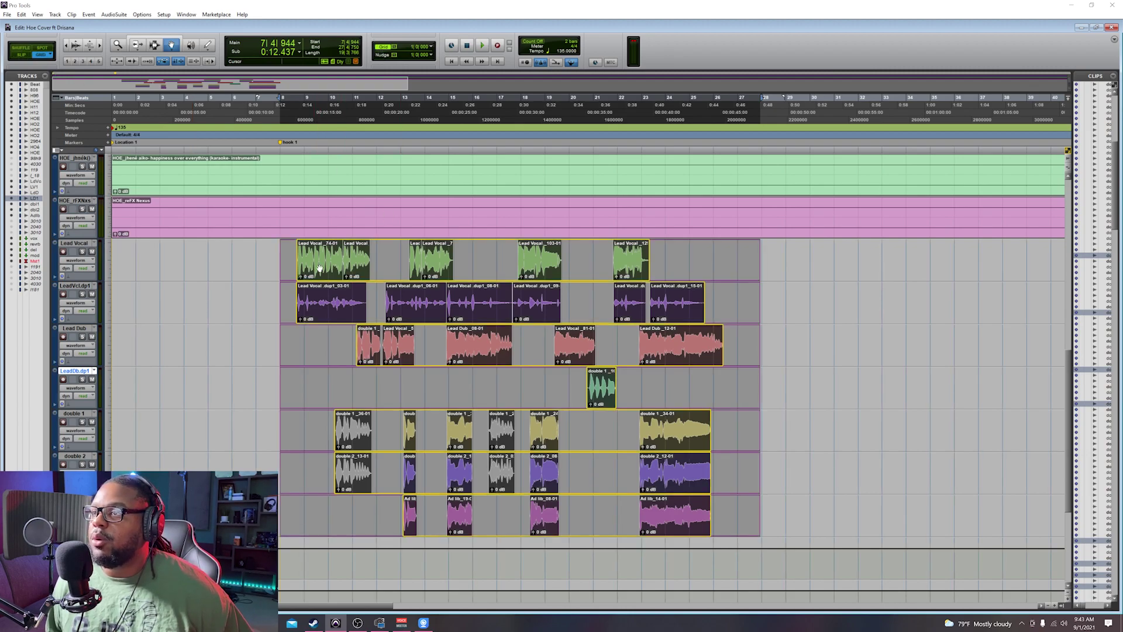
left_click(320, 268)
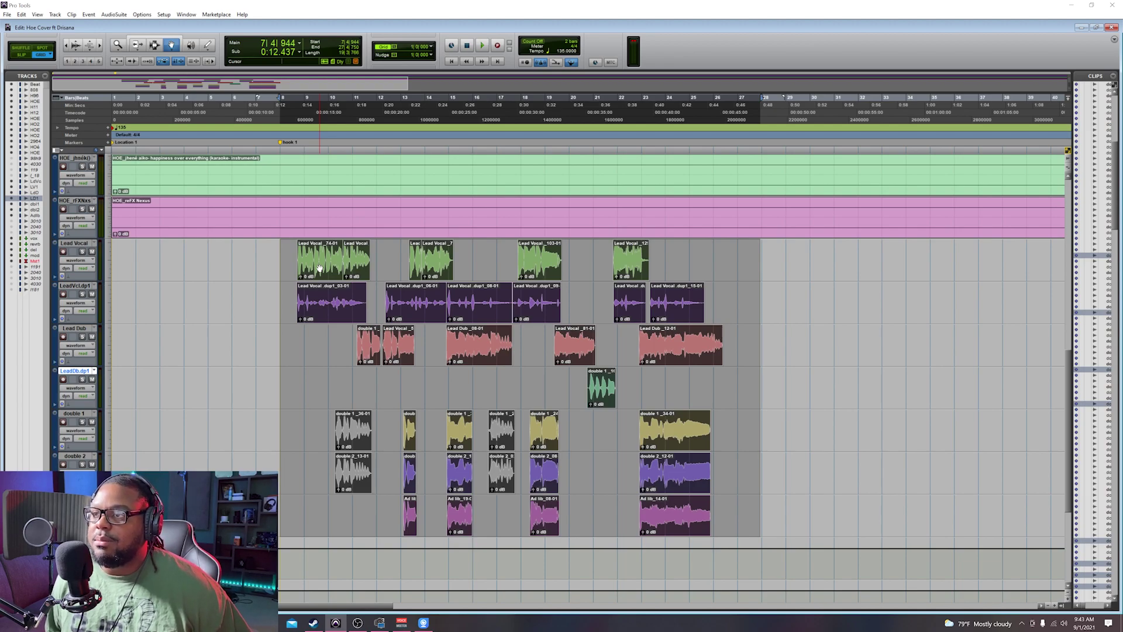
mouse_move(316, 264)
left_mouse_down()
mouse_move(297, 263)
mouse_move(316, 263)
left_mouse_up()
key("space")
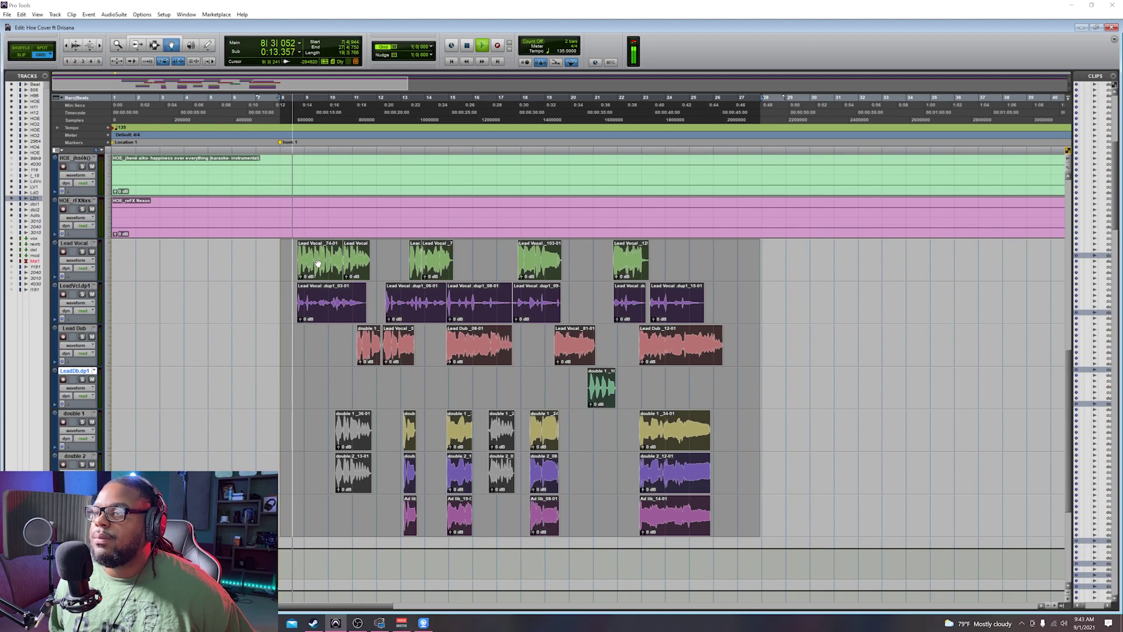
key("space")
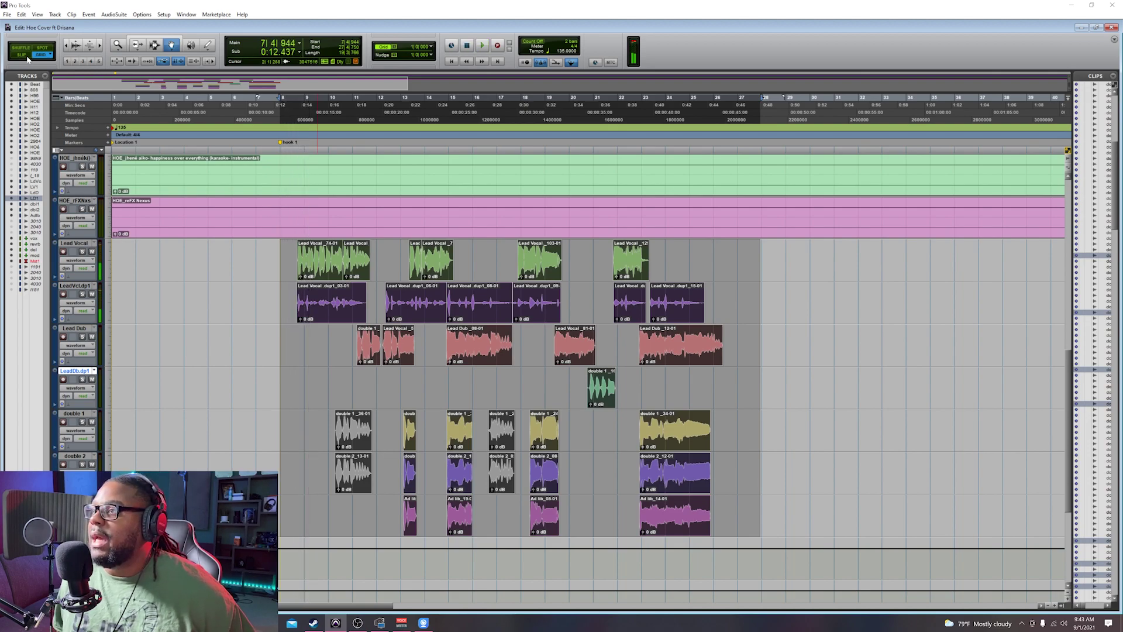
Step: Switch to Spot mode and preview the Spot Dialog on a Lead Vocal clip, cancelling without changes
left_click(44, 49)
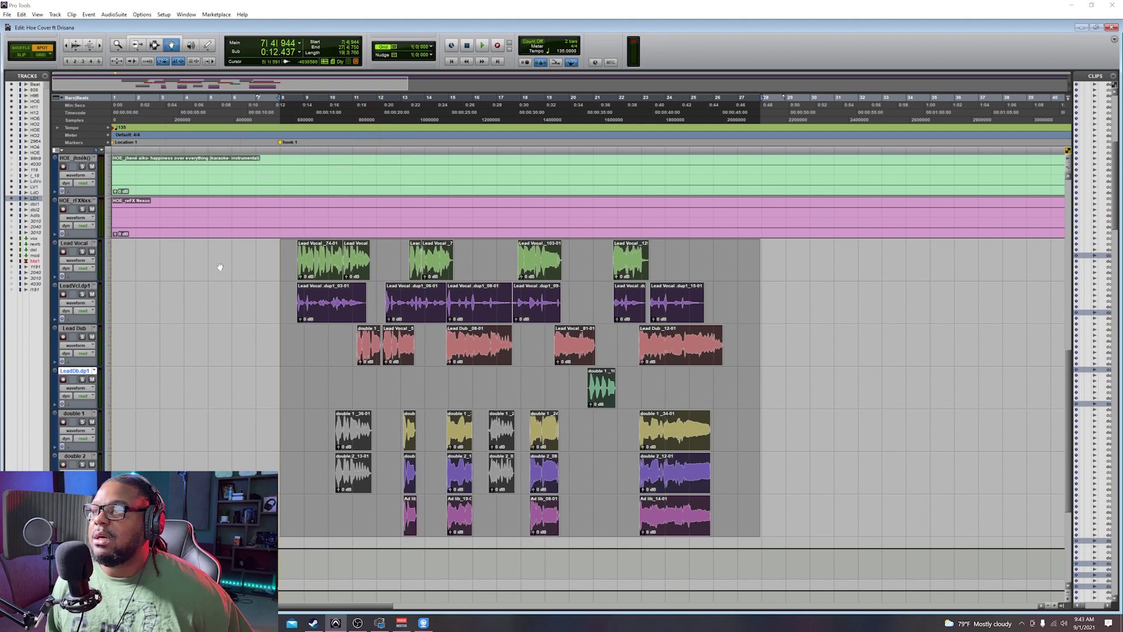
left_click(328, 272)
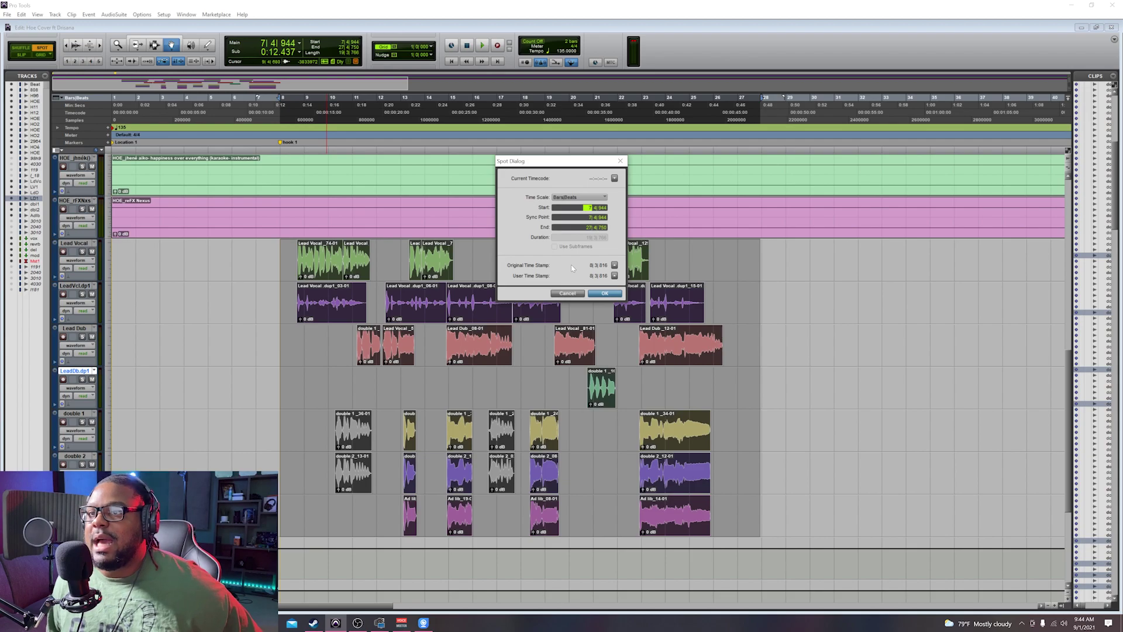
left_click(561, 294)
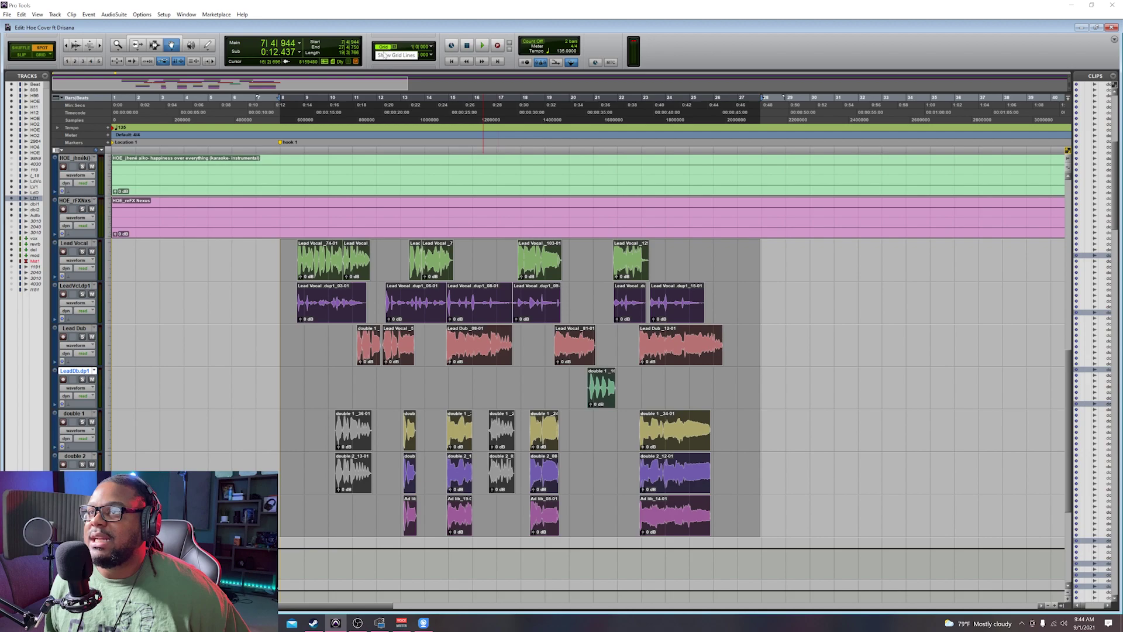
left_click(395, 51)
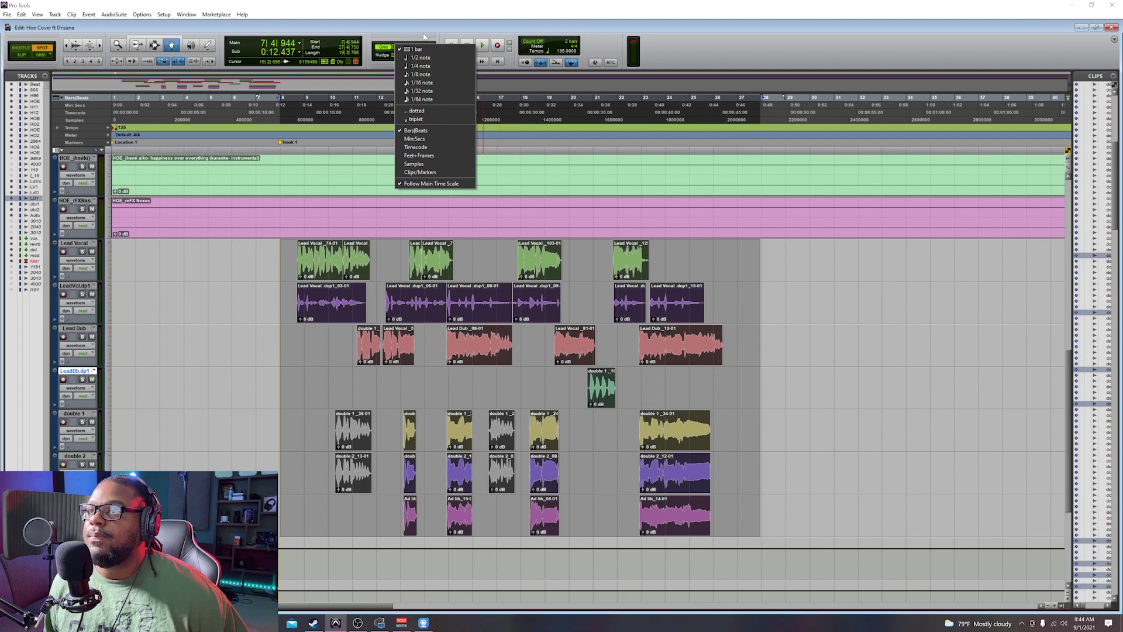
left_click(438, 49)
left_click(398, 56)
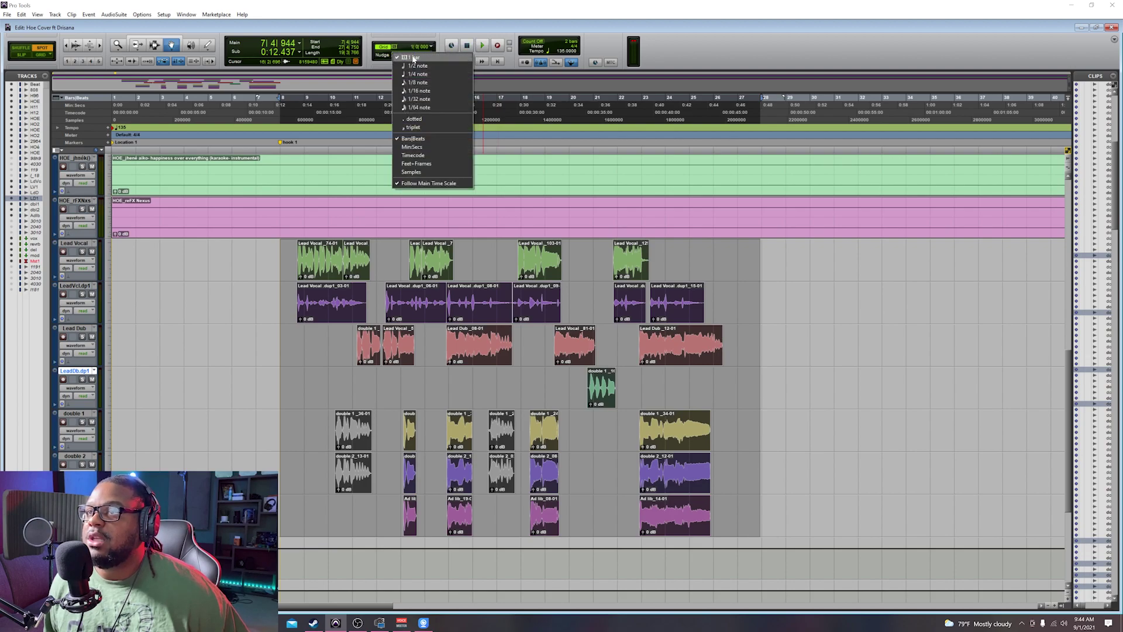
left_click(412, 27)
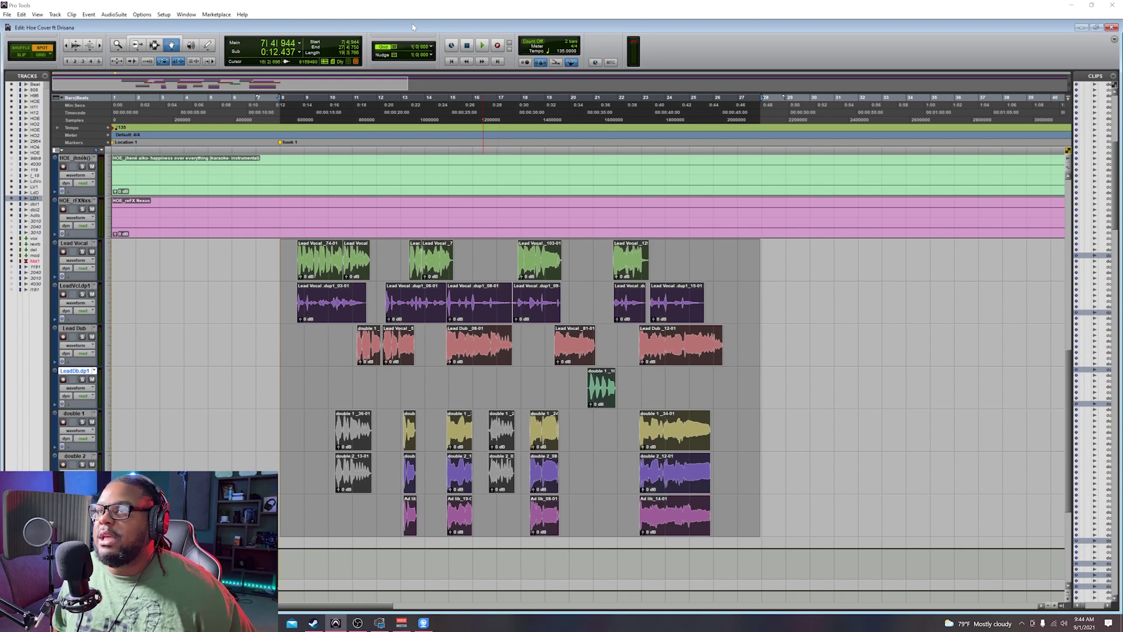
Step: Shift-select hook clips on the Ad lib, double, Lead Dub and Lead Vocal dup tracks
left_click(384, 63)
left_click(409, 176)
left_click(688, 529)
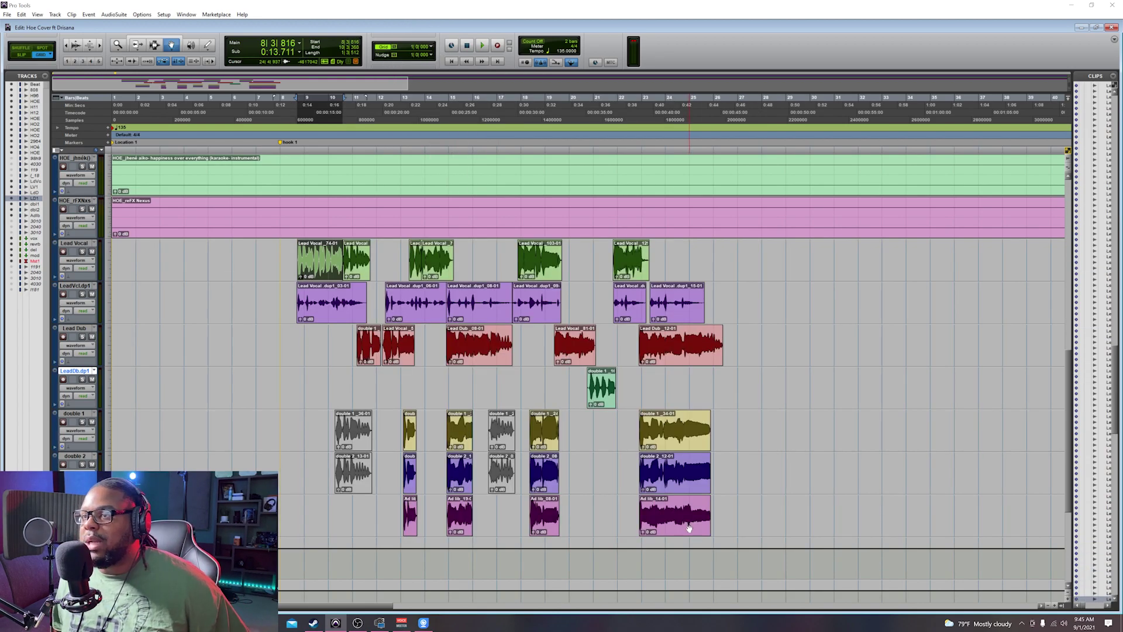
left_click(689, 528, "shift")
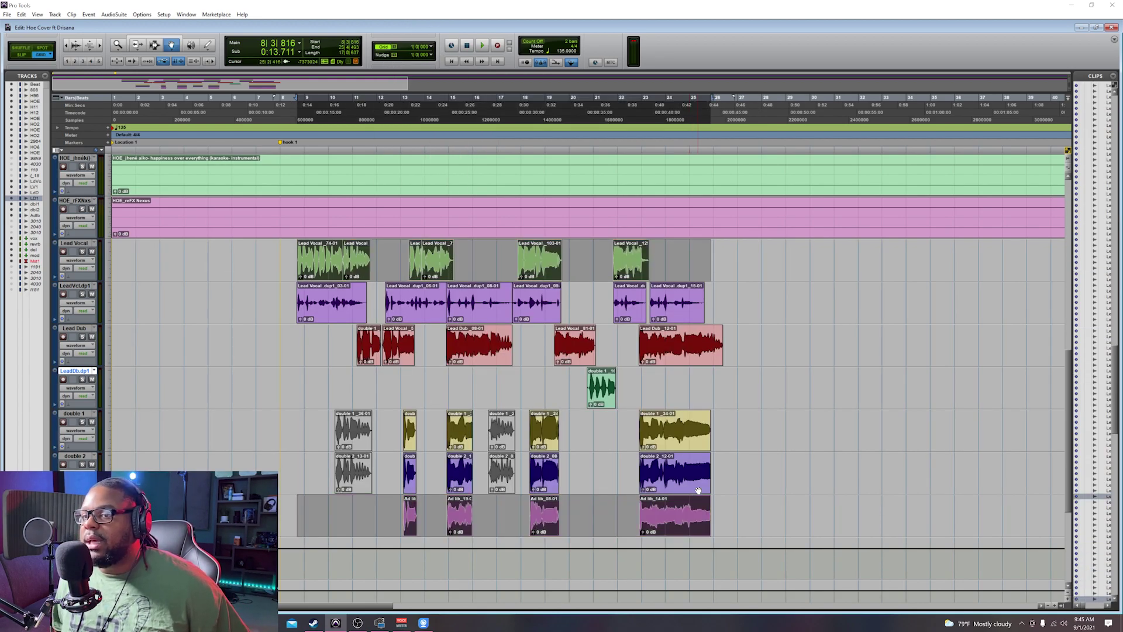
left_click(676, 436, "shift")
left_click(687, 348, "shift")
left_click(599, 386, "shift")
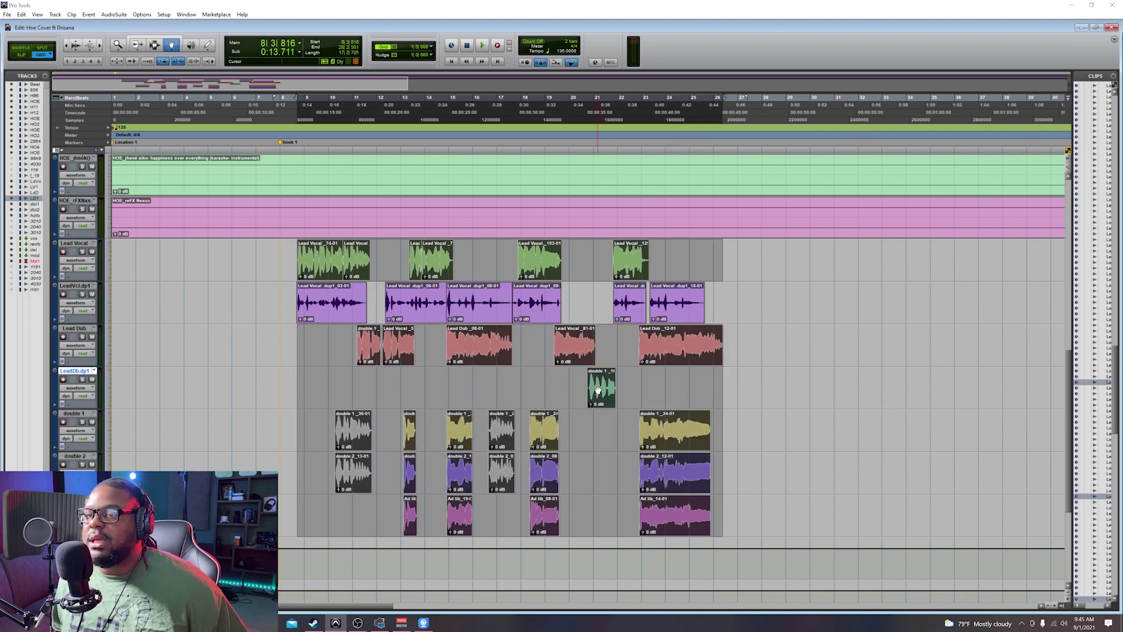
left_click(632, 316, "shift")
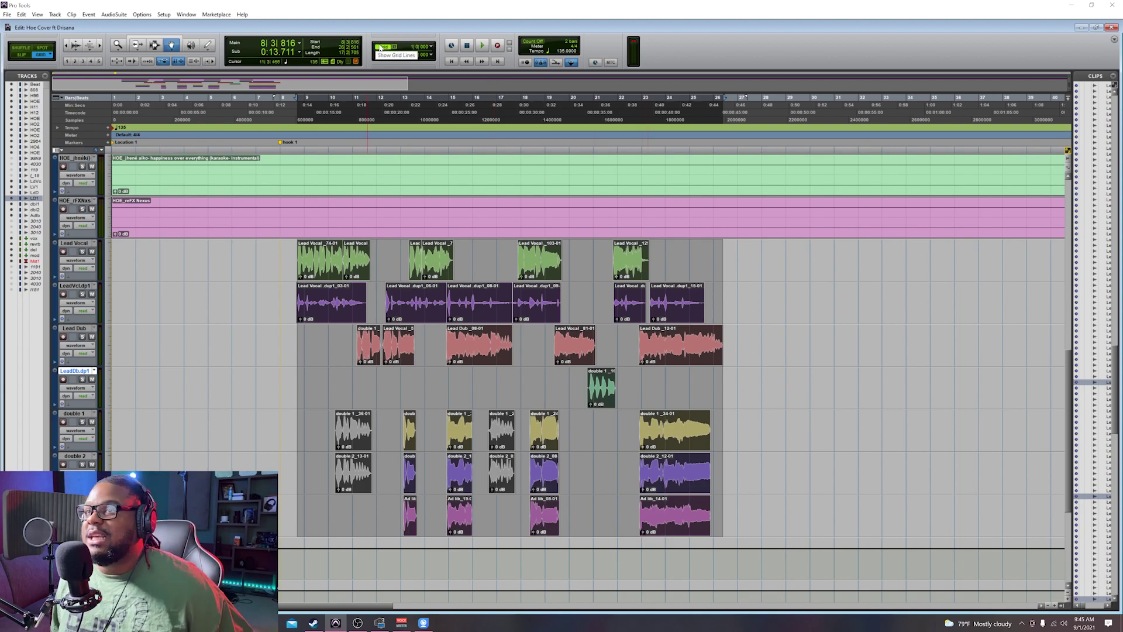
Step: Play from bar 8, then select bars 8–29 across all vocal tracks with the Selector
left_click(268, 111)
key("space")
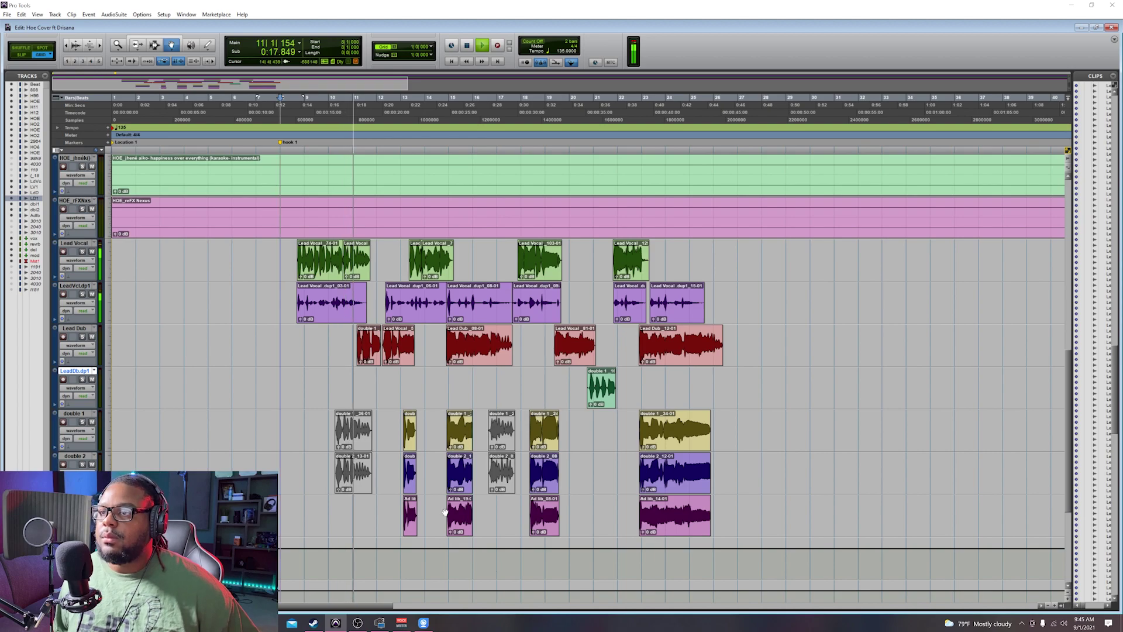
key("space")
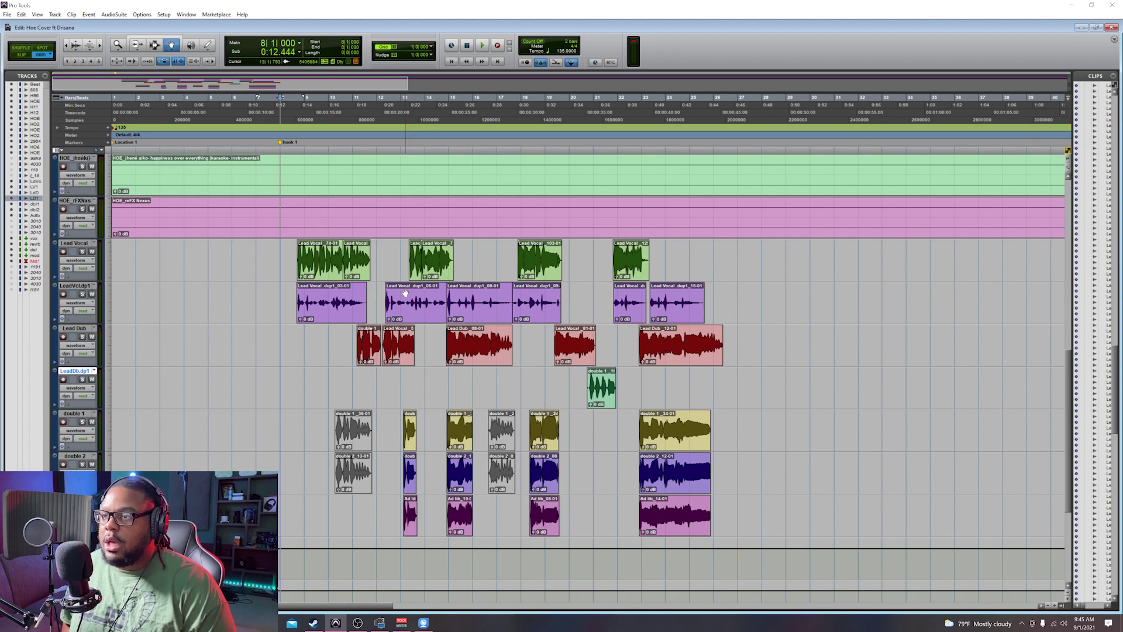
key("F7")
left_click(789, 522, "shift")
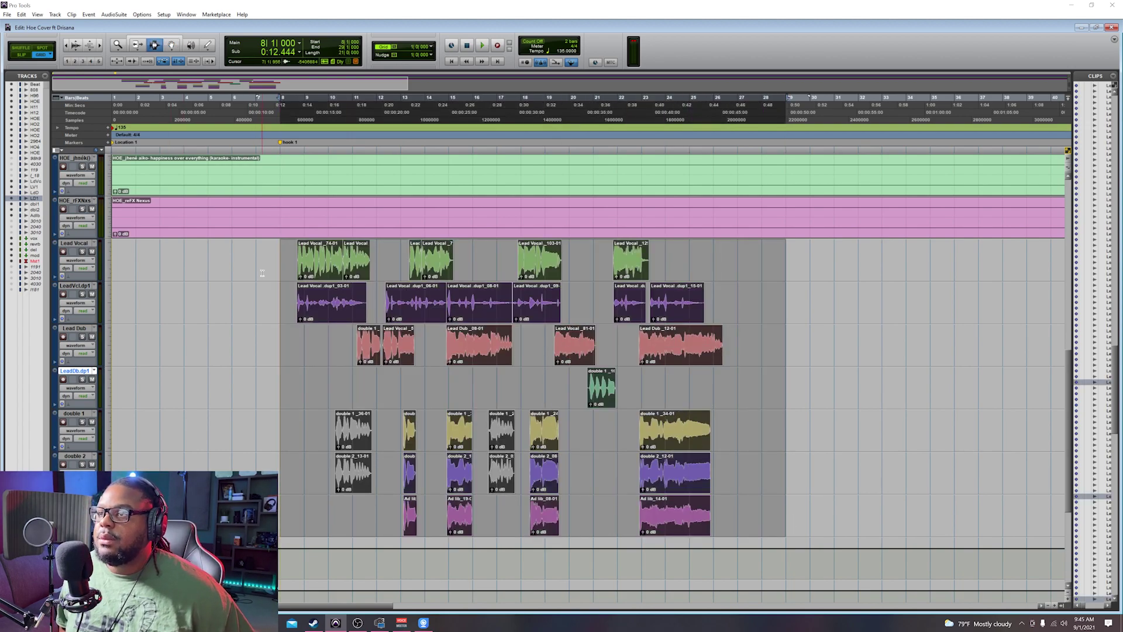
left_click_drag(281, 258, 784, 502)
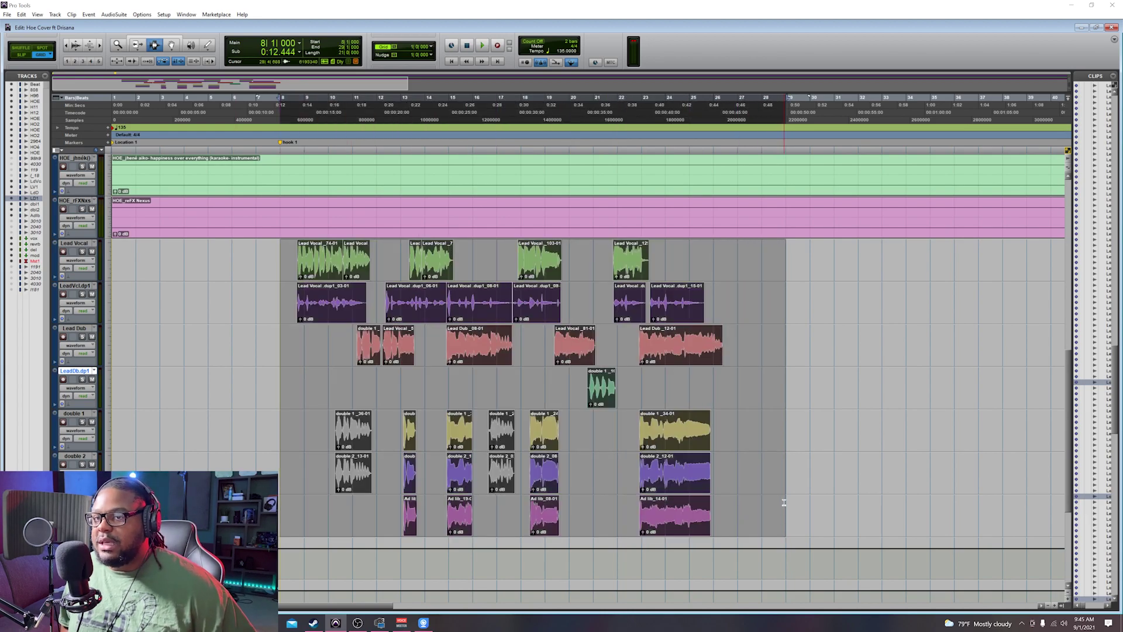
key("ctrl+f")
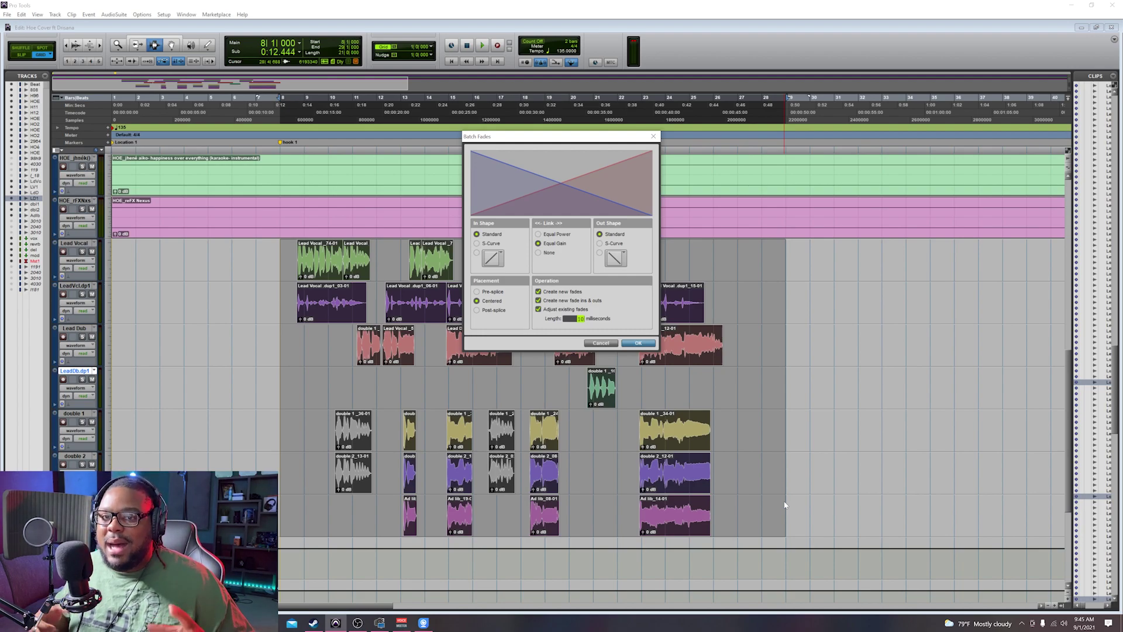
key("Return")
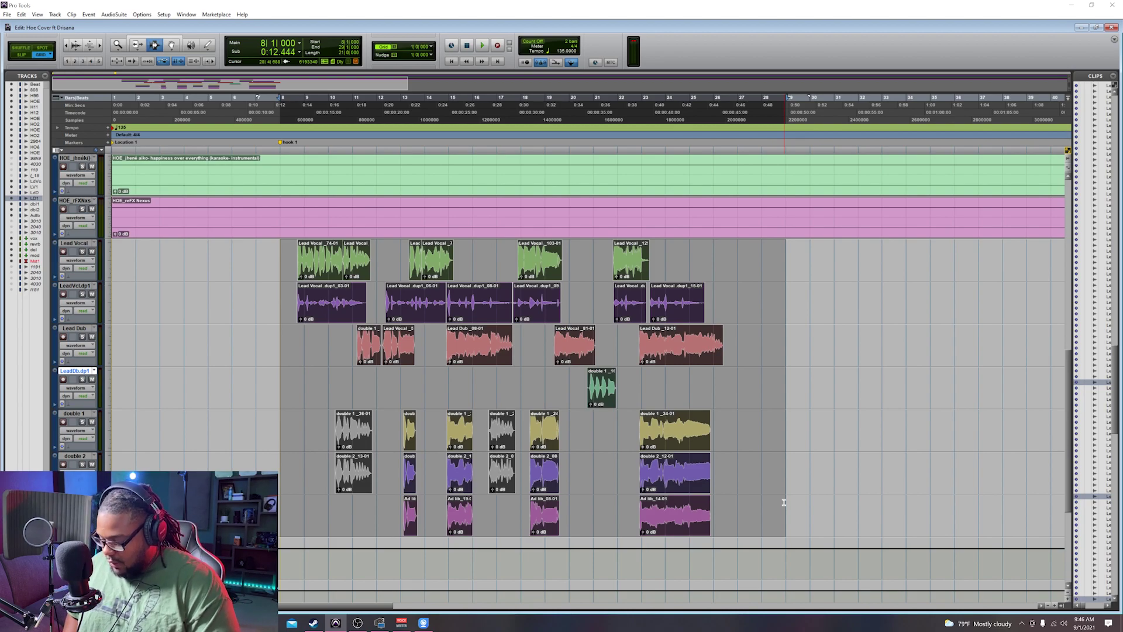
Step: Consolidate the bar 8–29 hook clips into one clip per vocal track with Alt+Shift+3
key("alt+shift+3")
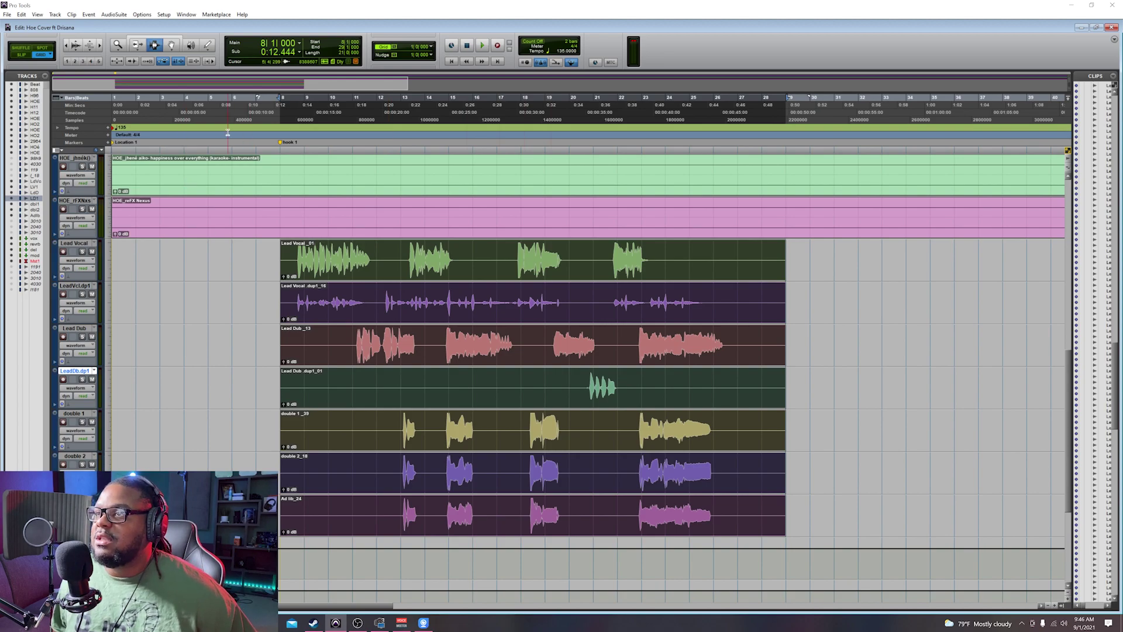
left_click(67, 46)
left_click(66, 47)
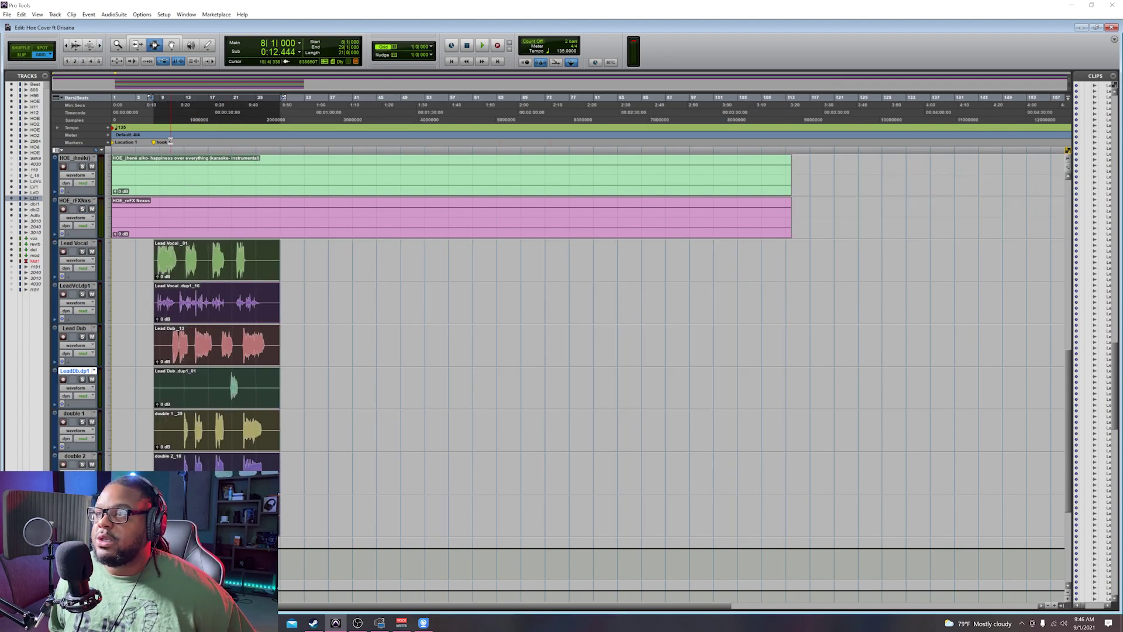
scroll(451, 292, "up", 2)
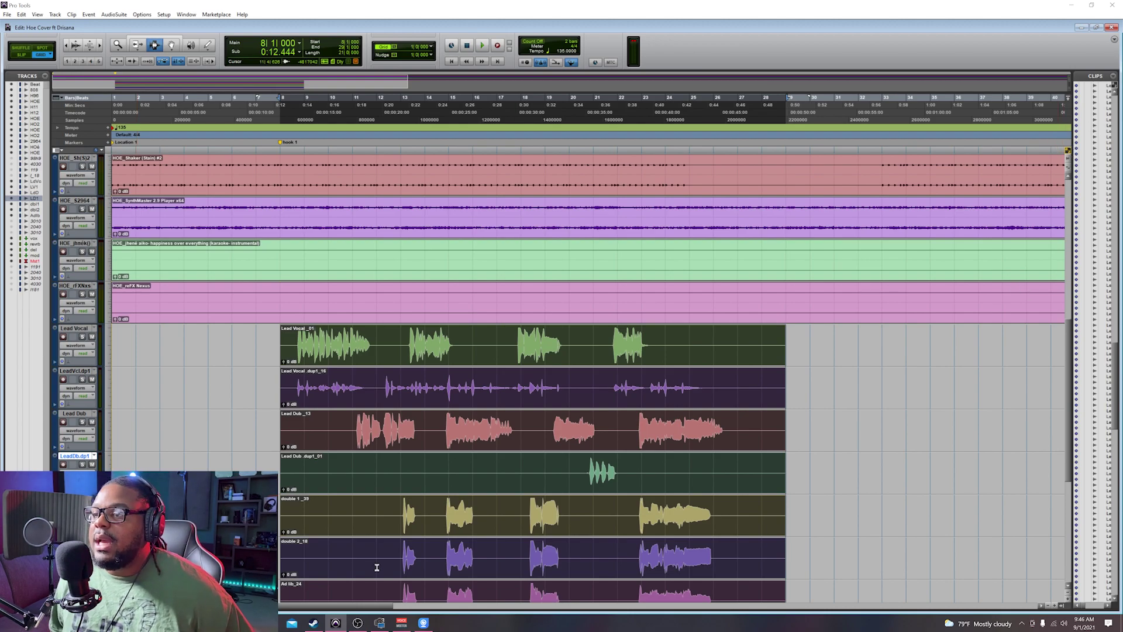
Step: Zoom the timeline in and out around the start of the consolidated hook
key("ctrl+[")
key("ctrl+]")
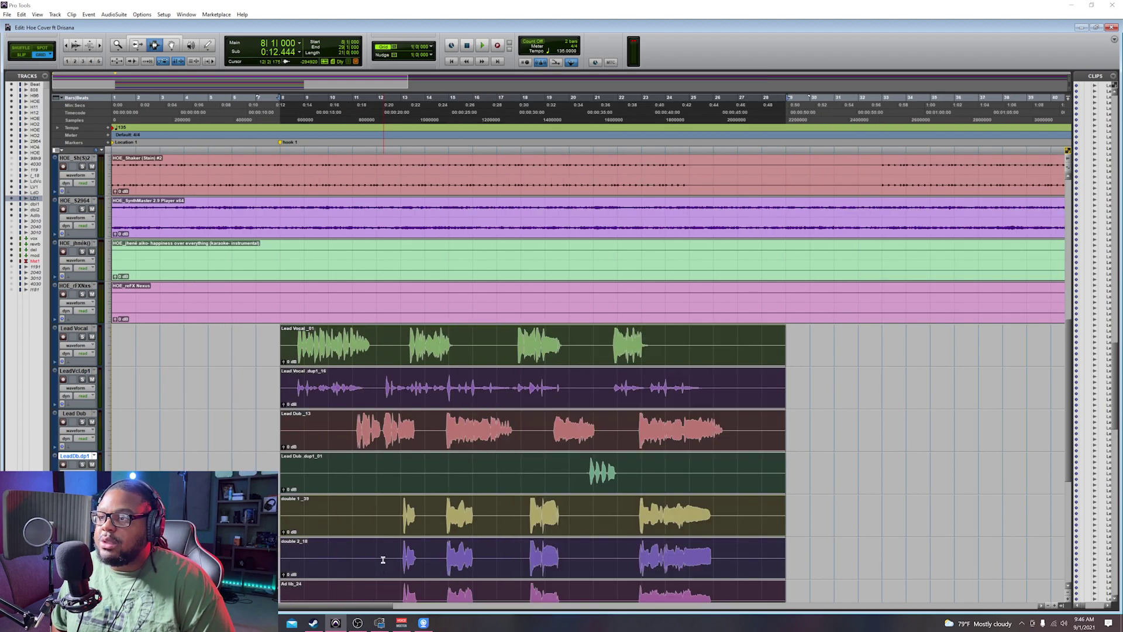
key("ctrl+]")
key("ctrl+[")
key("ctrl+]")
key("ctrl+]")
key("ctrl+[")
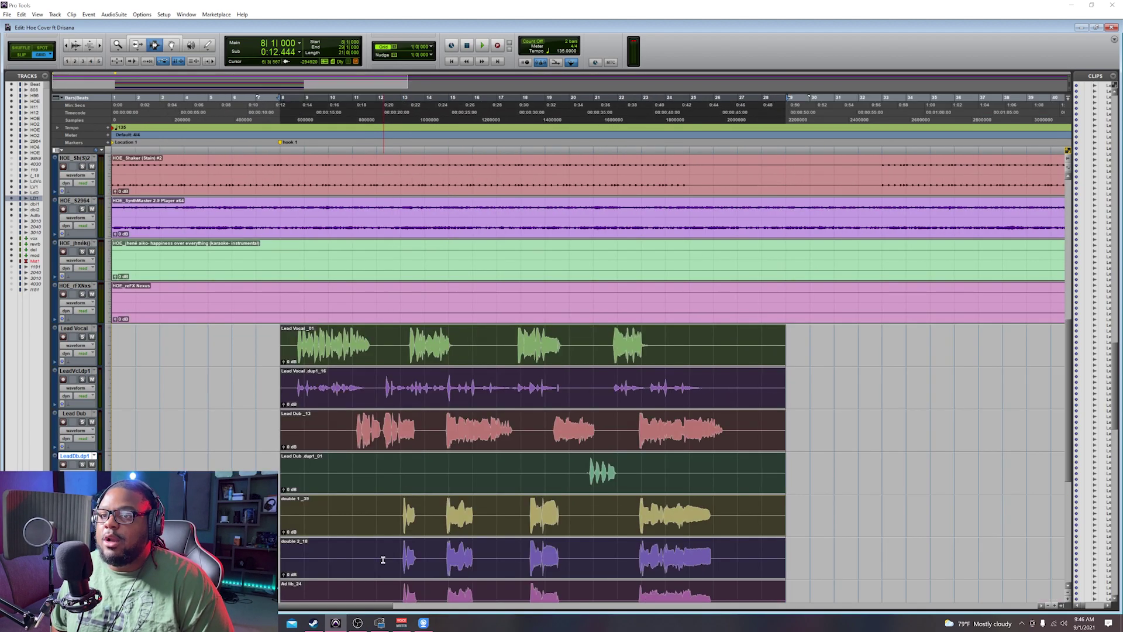
key("ctrl+]")
key("ctrl+[")
key("ctrl+]")
key("ctrl+]")
key("ctrl+]")
key("ctrl+]")
key("ctrl+[")
key("ctrl+[")
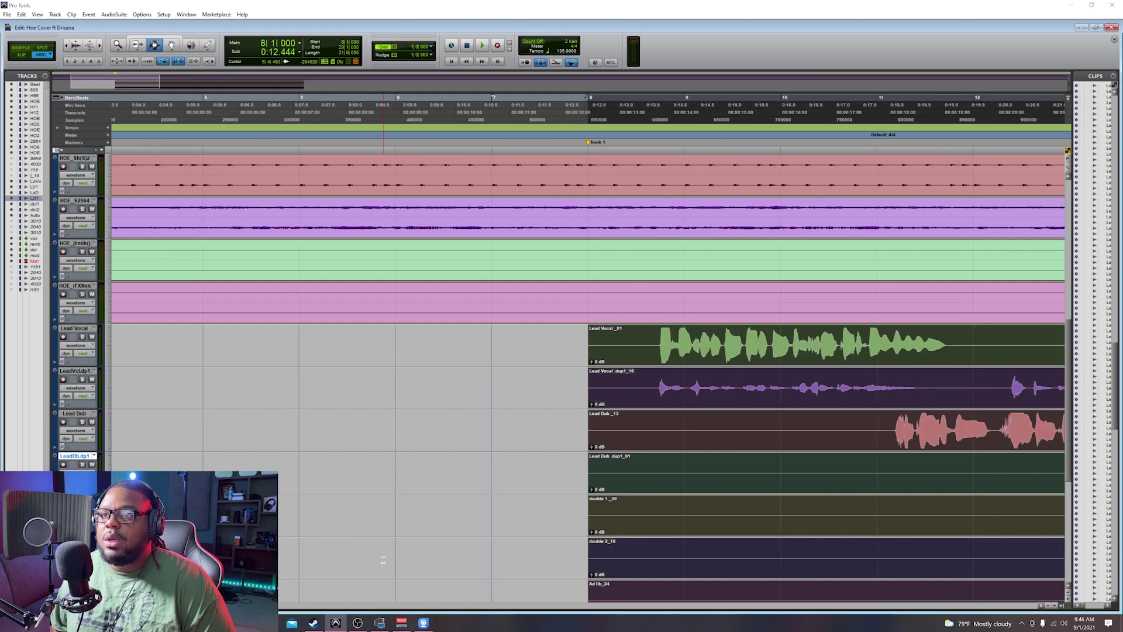
key("ctrl+[")
key("ctrl+[")
key("ctrl+]")
key("ctrl+]")
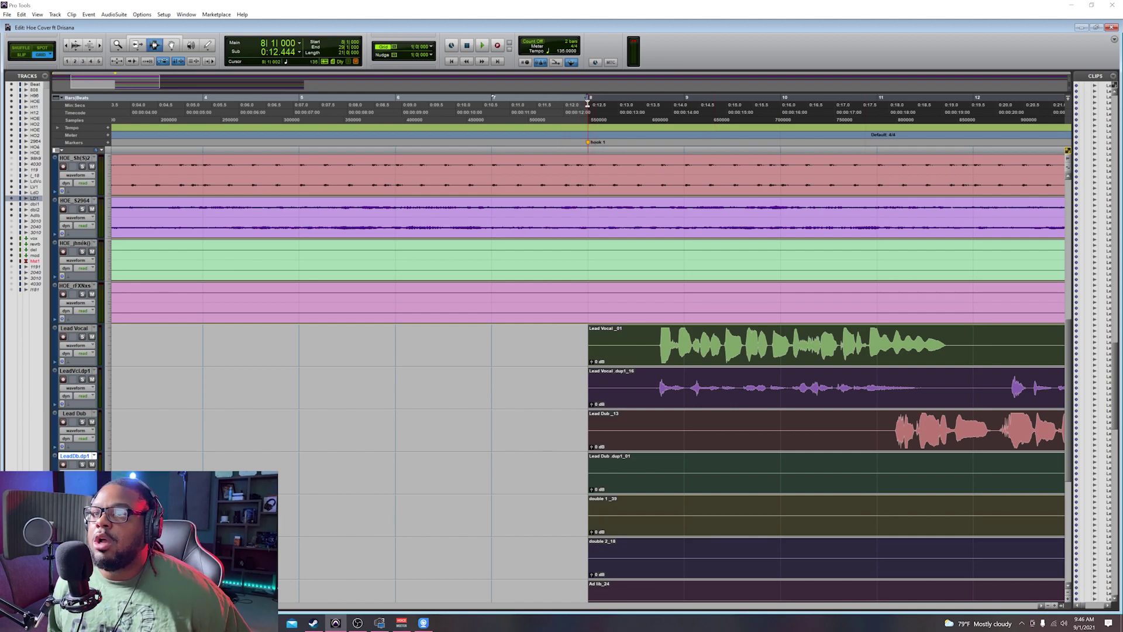
Step: Zoom out until the song shows out to about bar 79
left_click(67, 49)
left_click(67, 49)
left_click(68, 49)
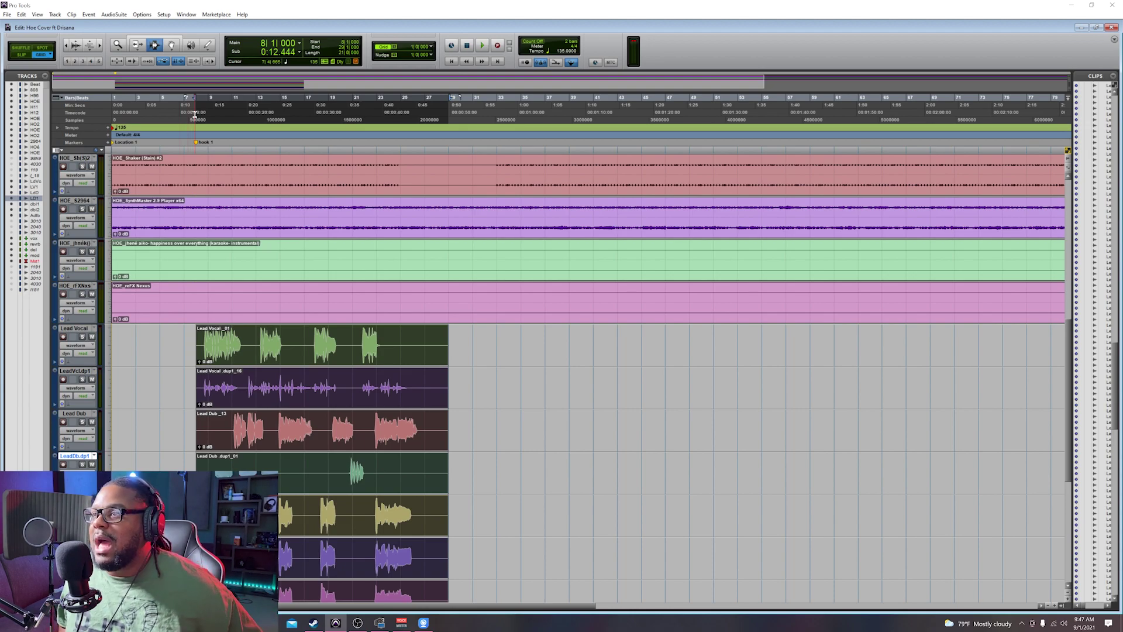
Step: Play briefly from around bar 39, then zoom in and place the edit position at bar 40
scroll(315, 410, "down", 2)
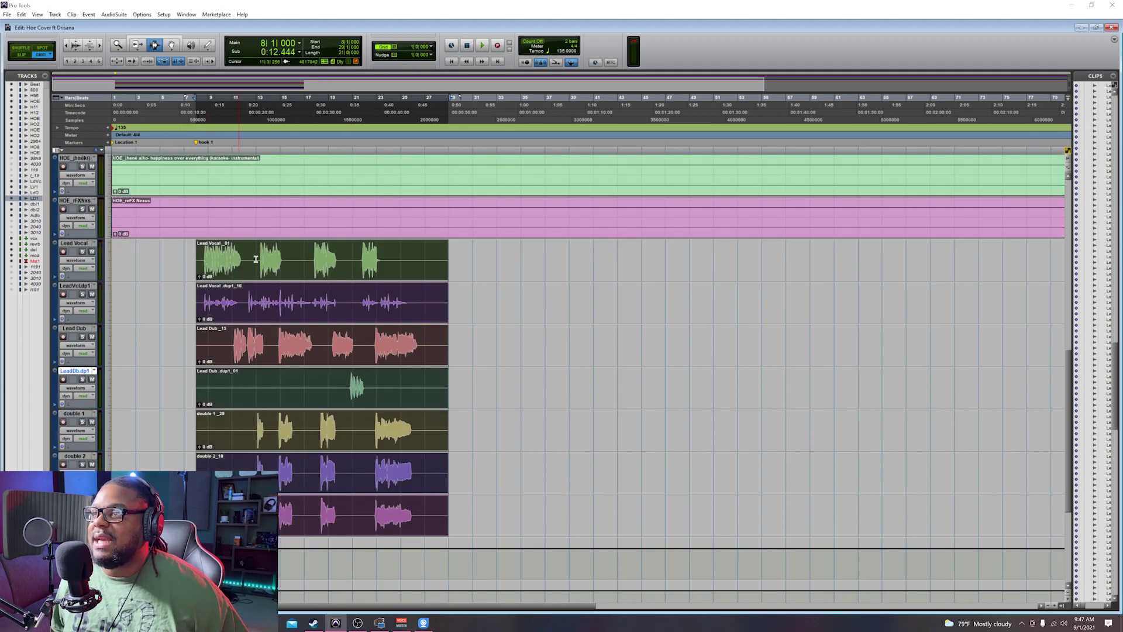
scroll(255, 259, "up", 1)
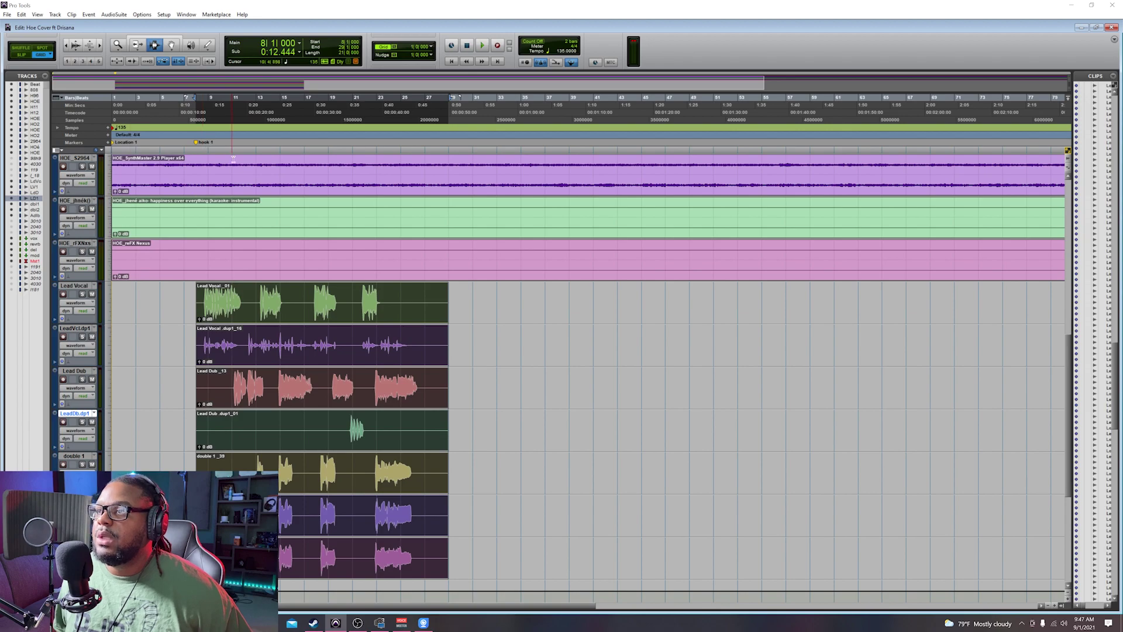
scroll(690, 190, "up", 2)
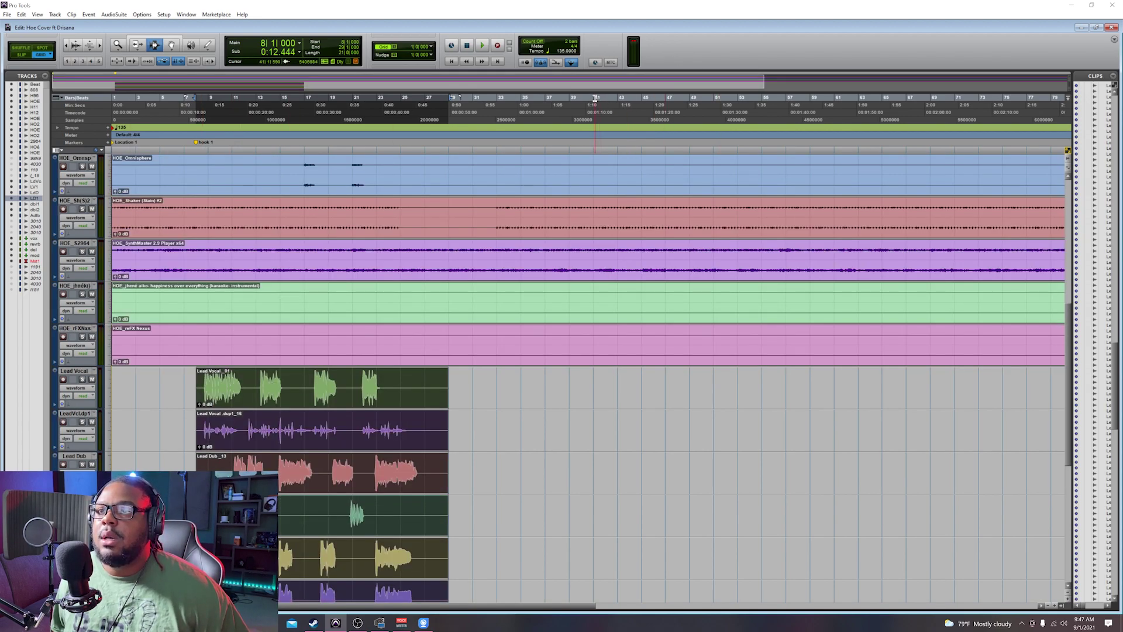
left_click(595, 98)
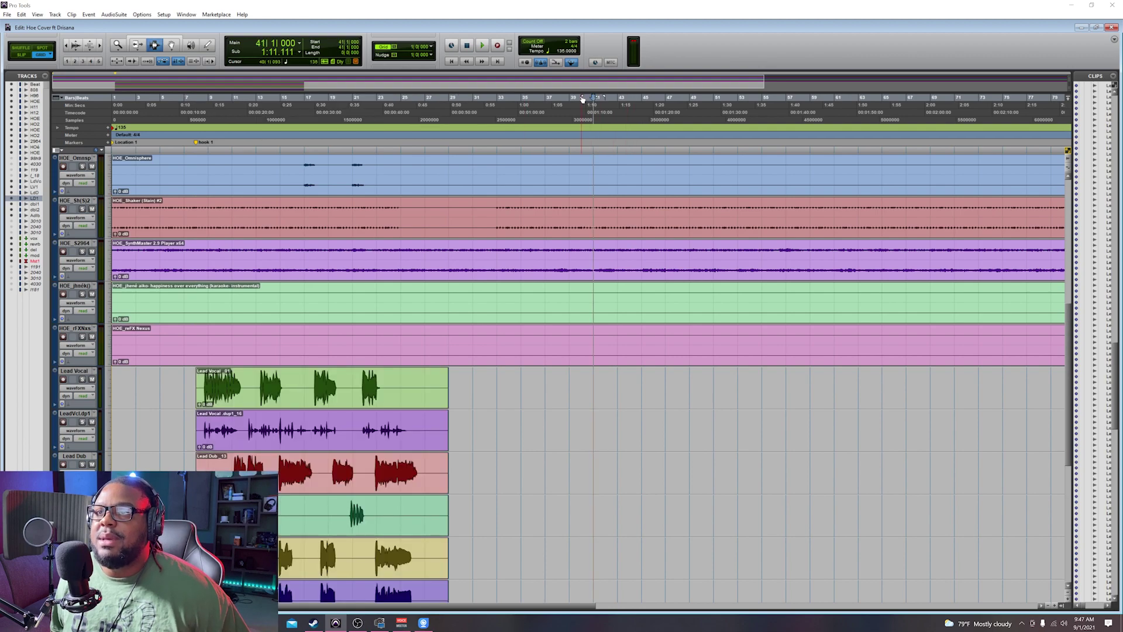
left_click(571, 98)
key("space")
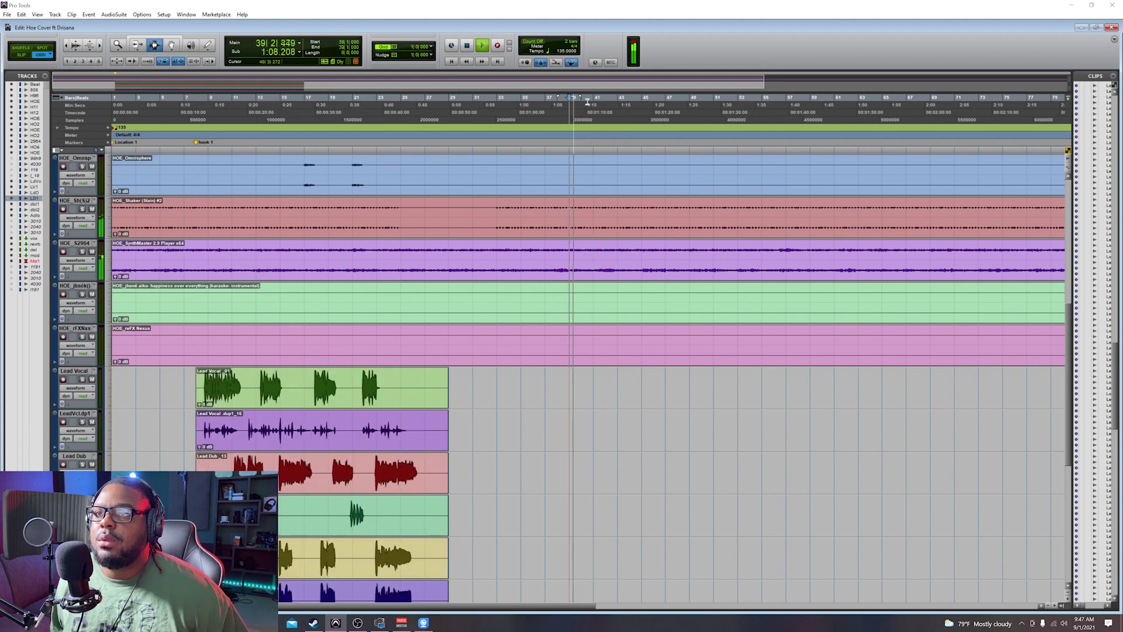
key("space")
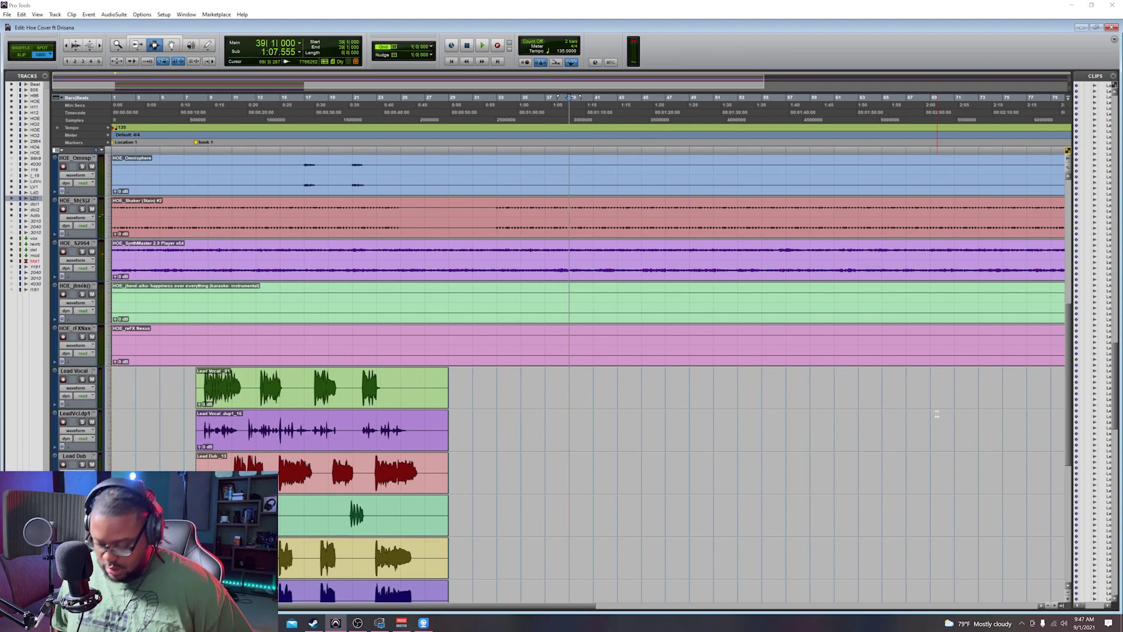
key("ctrl+]")
key("ctrl+]")
key("ctrl+]")
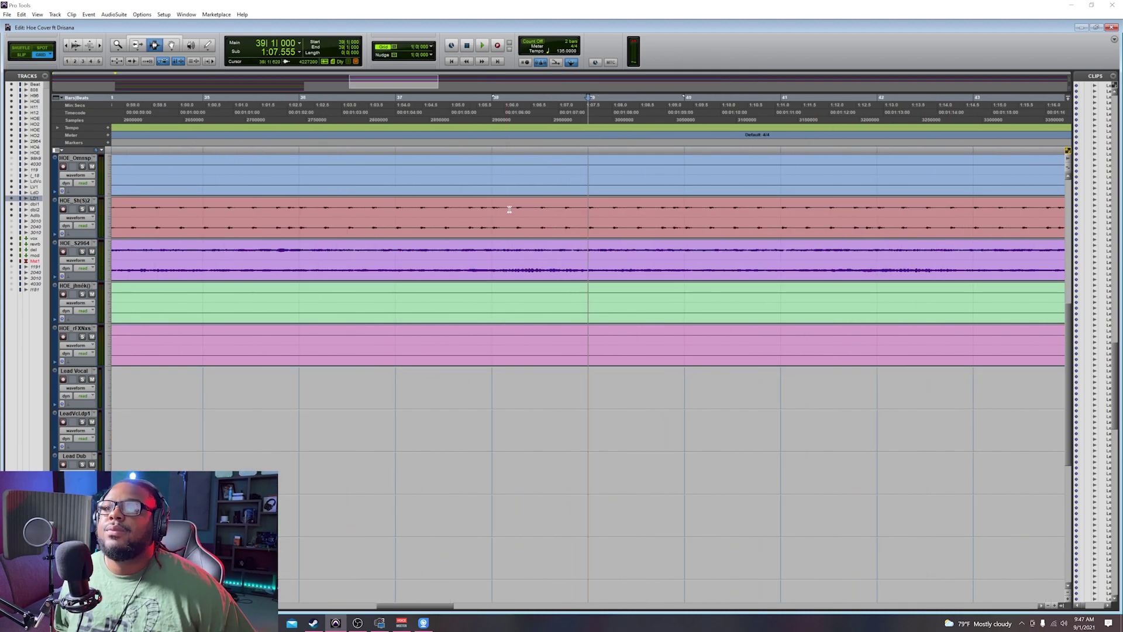
left_click(686, 104)
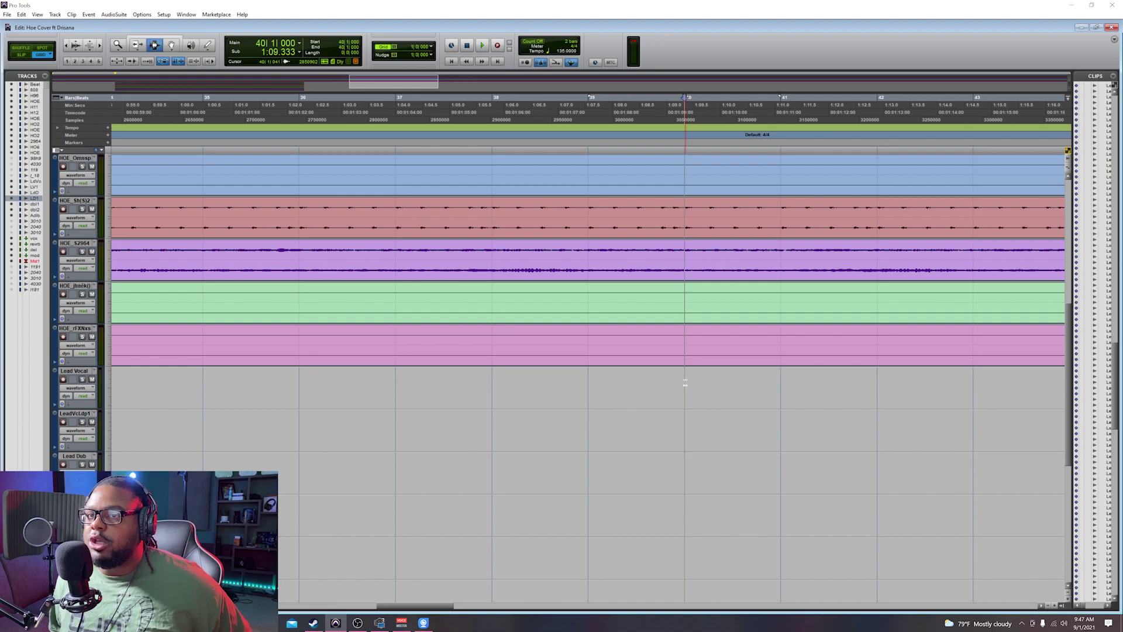
Step: Create a marker named HOOK 2 at bar 40
key("KP_Enter")
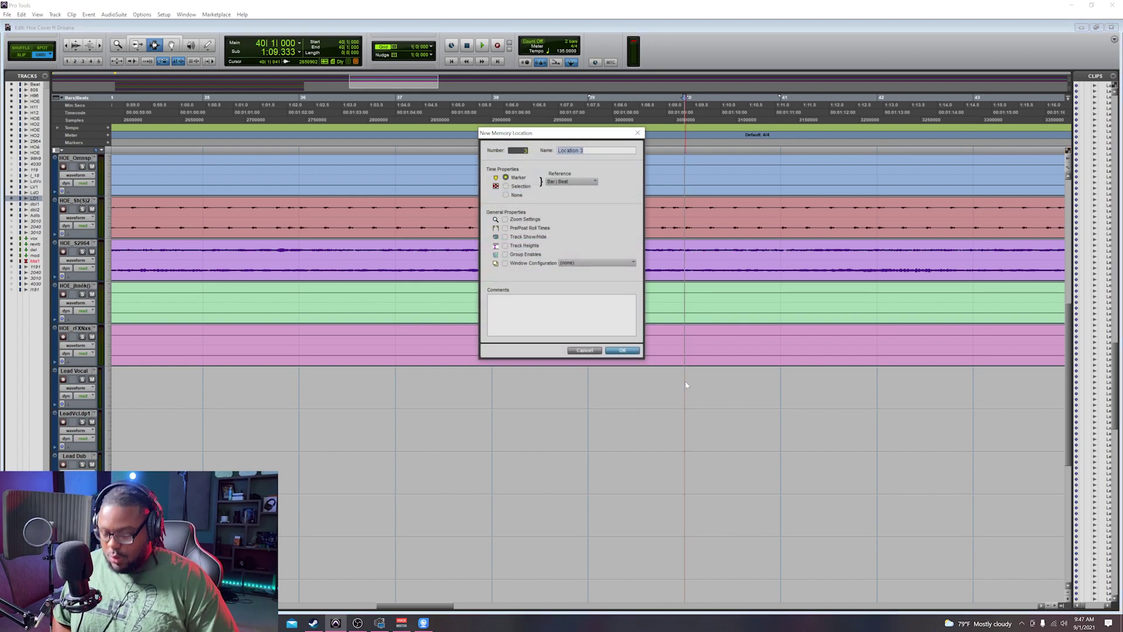
type("HOOK 2")
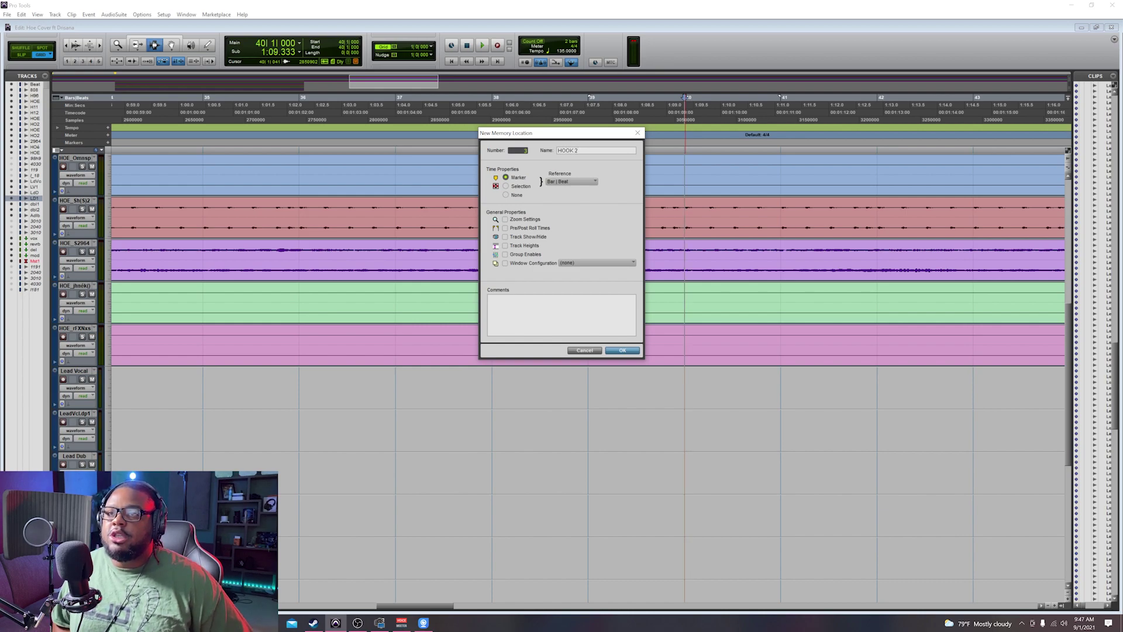
key("Return")
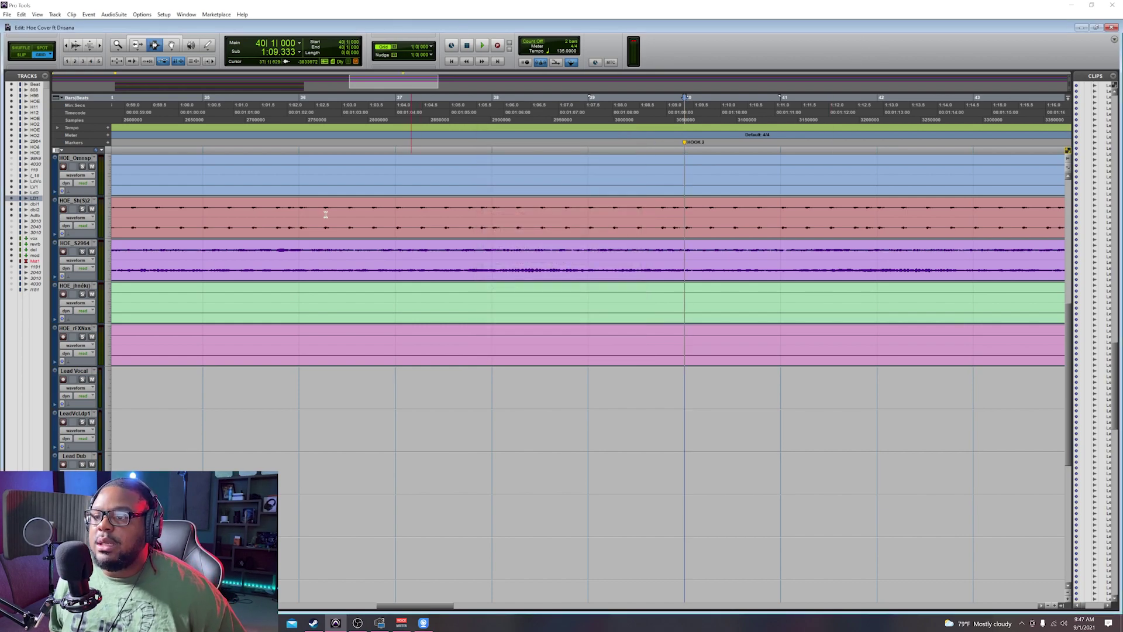
left_click_drag(417, 604, 742, 606)
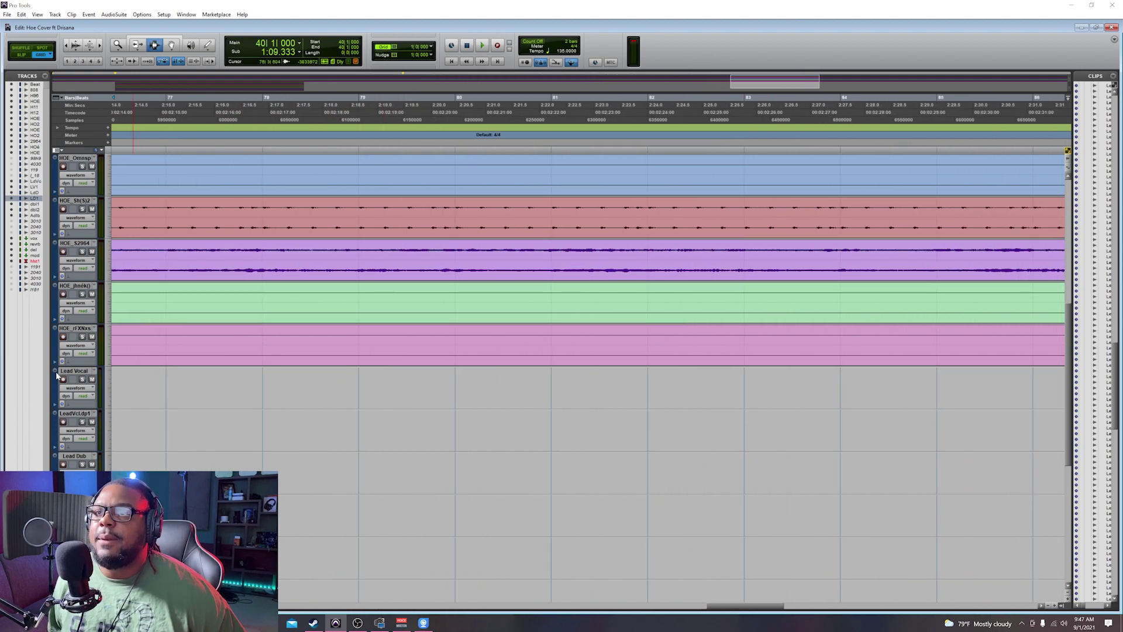
Step: Create a marker named HOOK 3 at bar 80
left_click(455, 96)
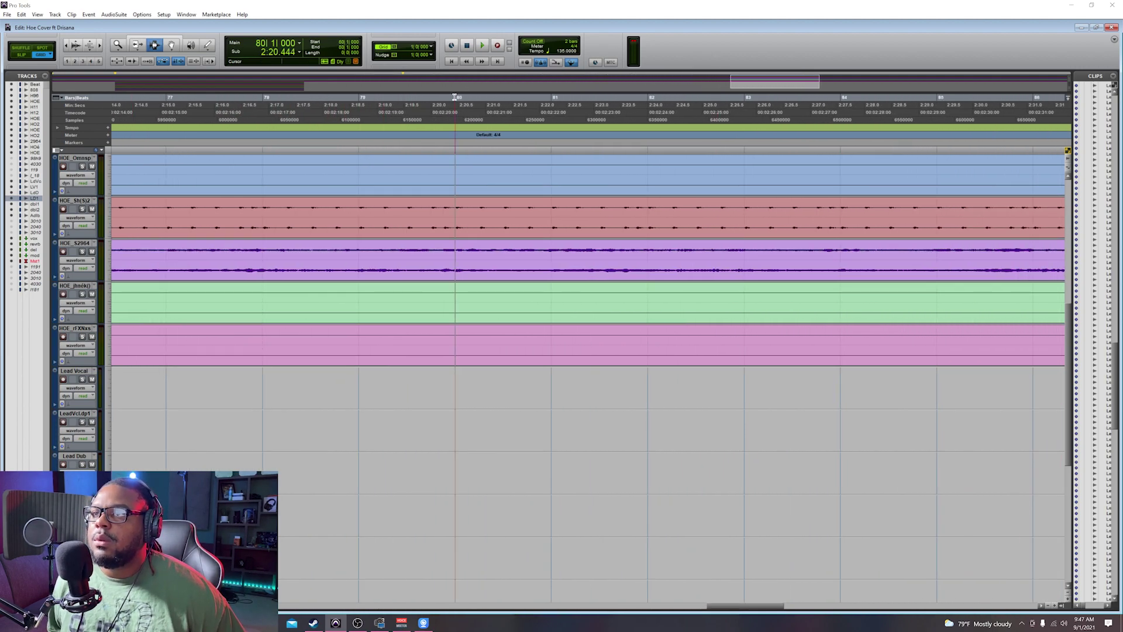
key("KP_Enter")
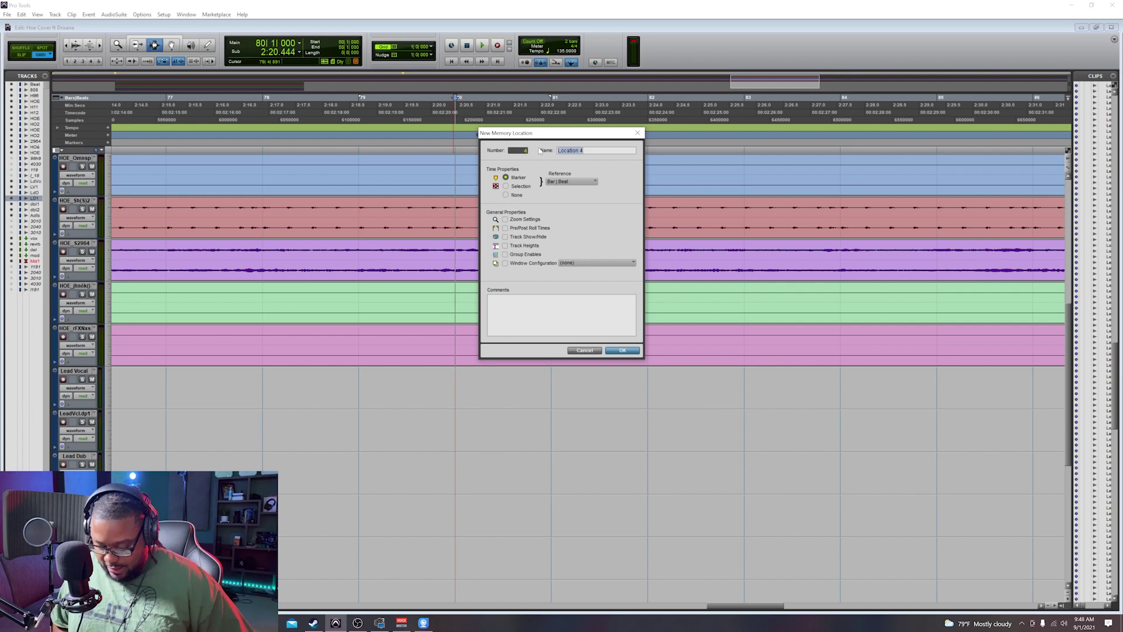
type("HOOK 3")
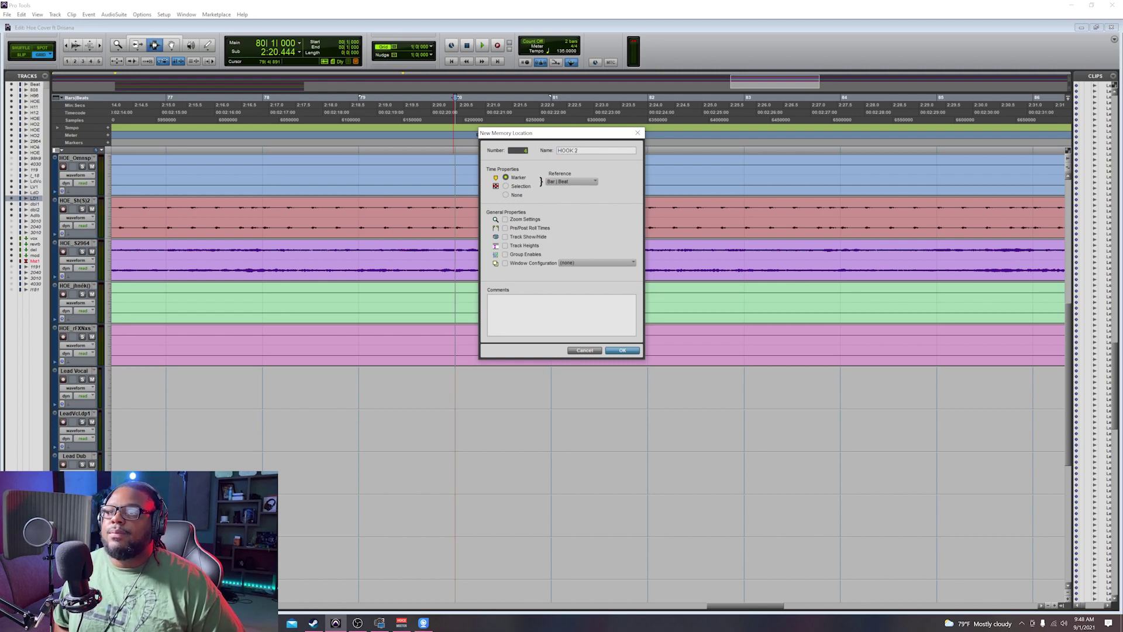
key("Return")
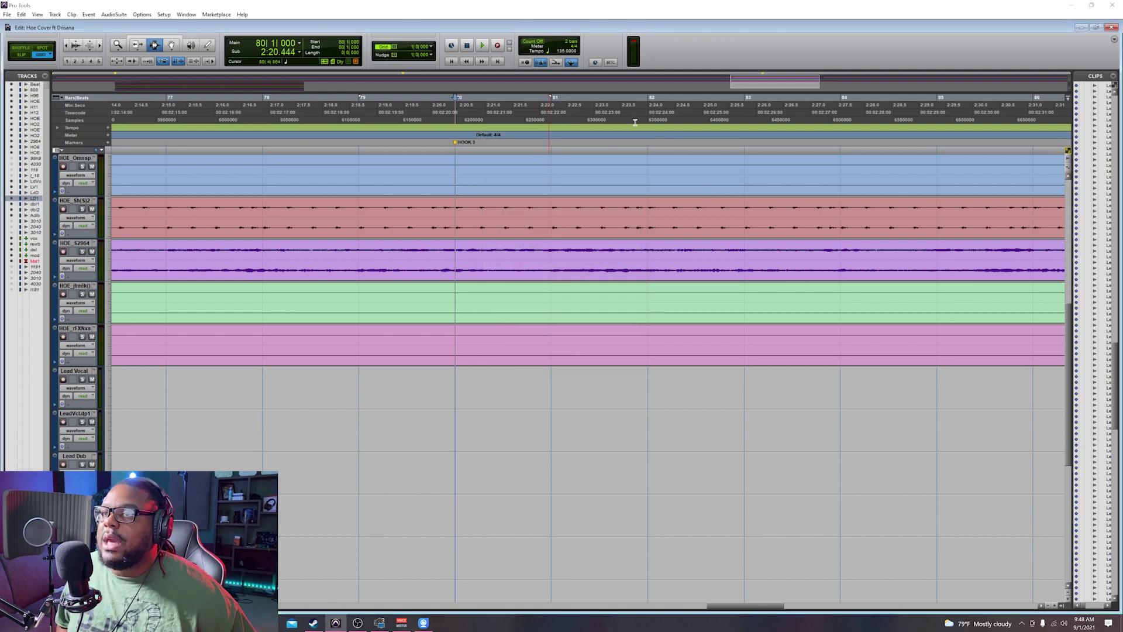
left_click_drag(705, 612, 151, 609)
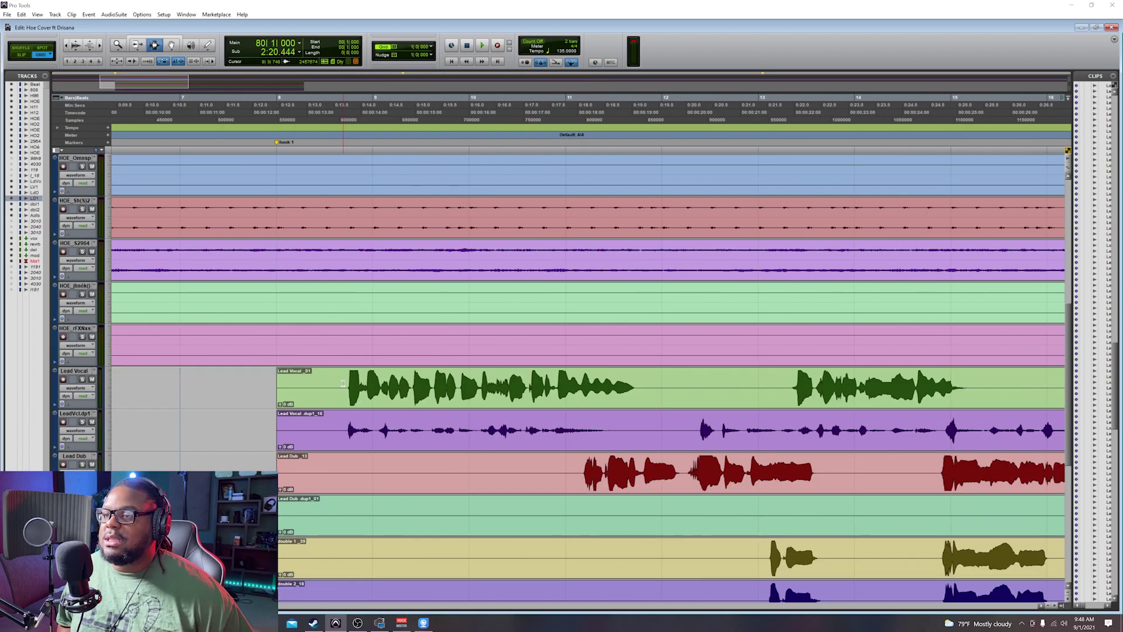
Step: Zoom out and select the Lead Vocal hook clip with the Grabber tool
left_click(1050, 606)
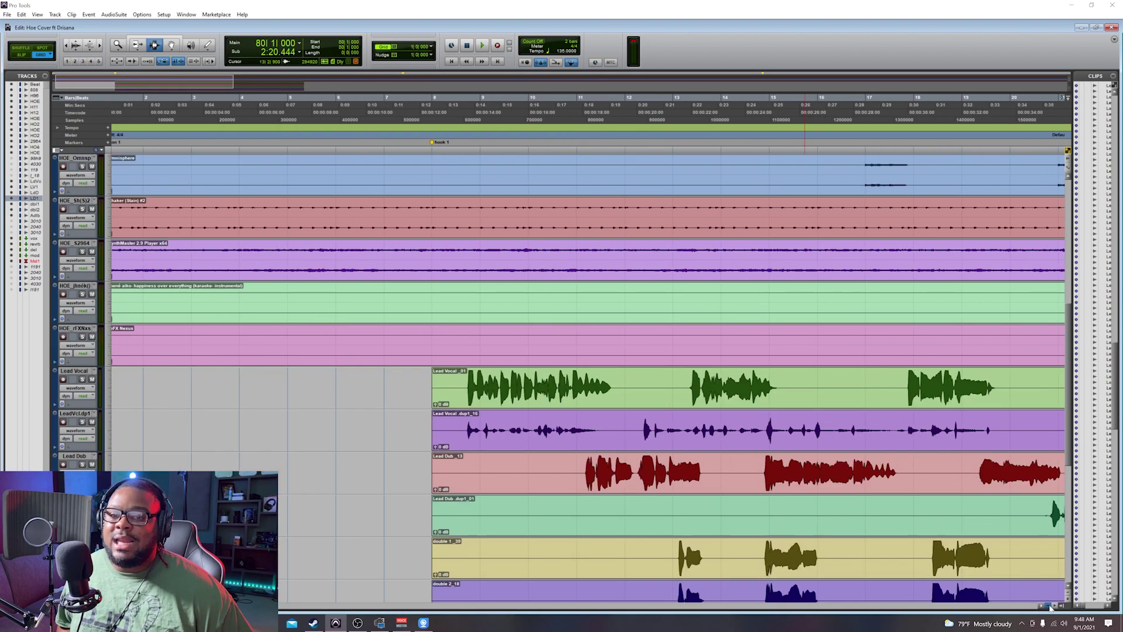
left_click(1050, 605)
left_click(1050, 606)
left_click(171, 45)
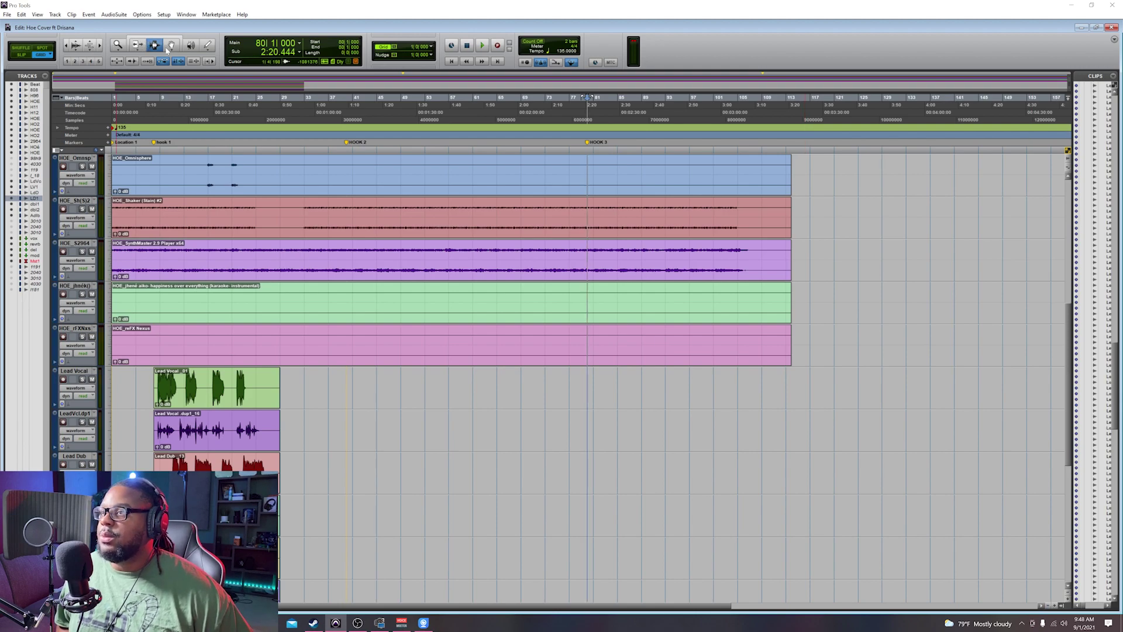
left_click(193, 395, "shift")
left_click(184, 396)
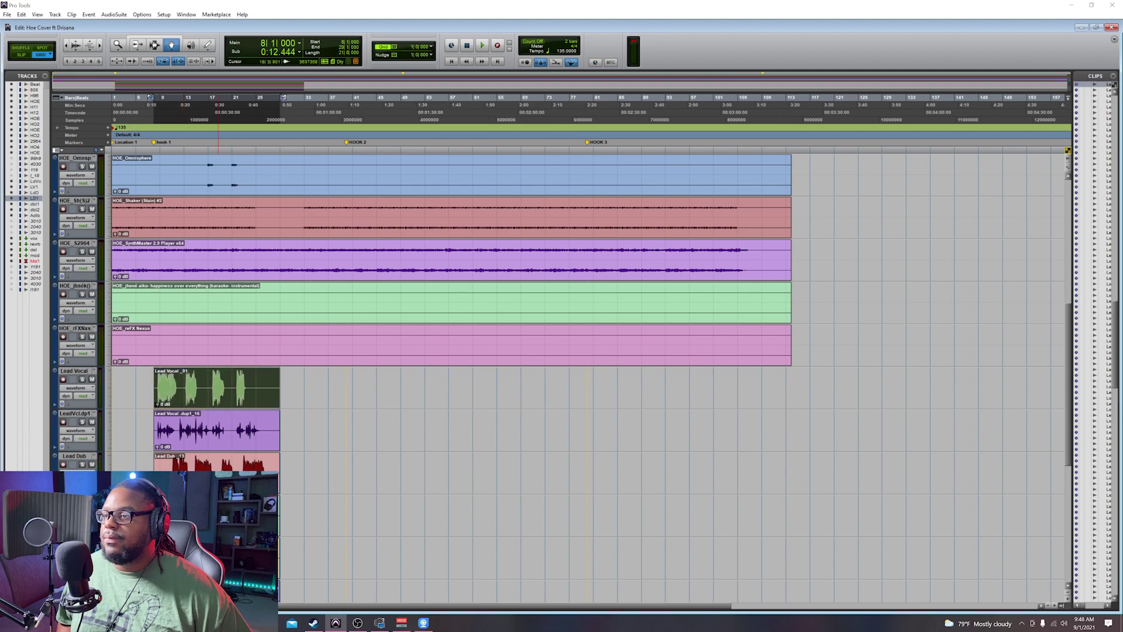
Step: Add the double, Lead Dub and Lead Vocal dup1 hook clips to the selection
scroll(198, 426, "down", 4)
left_click(207, 389, "shift")
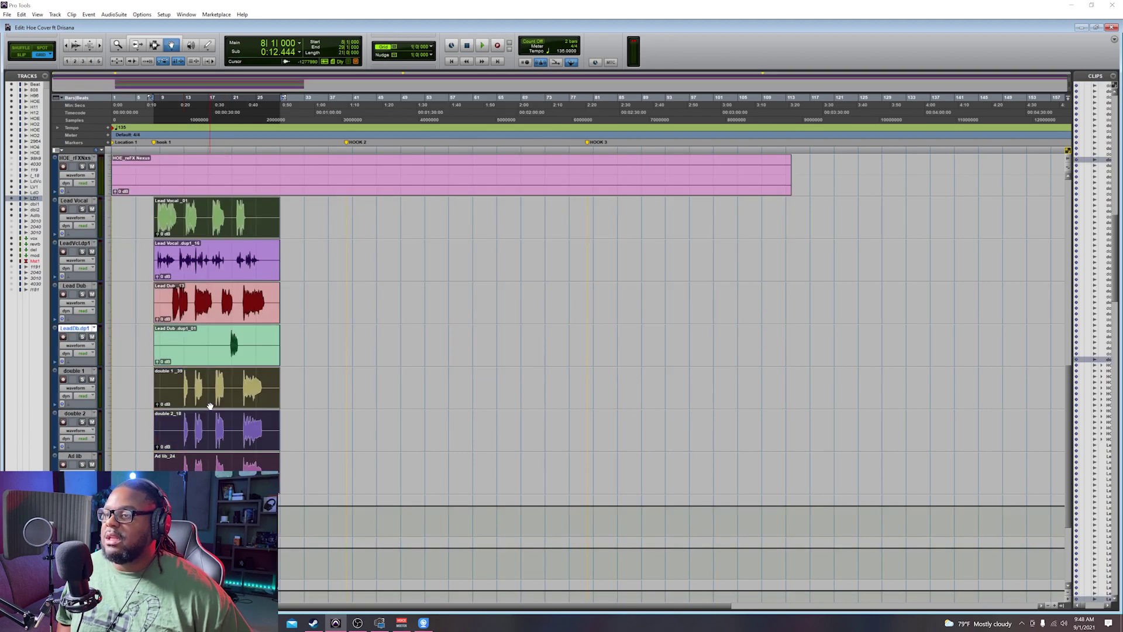
left_click(210, 340, "shift")
left_click(202, 287, "shift")
left_click(204, 257, "shift")
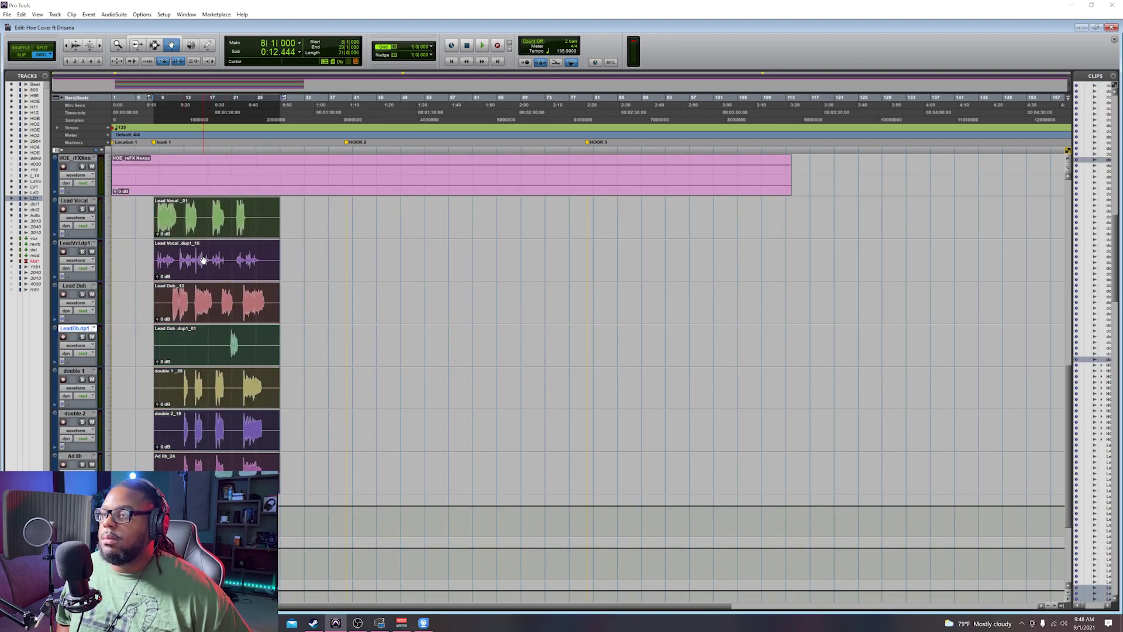
scroll(205, 257, "up", 2)
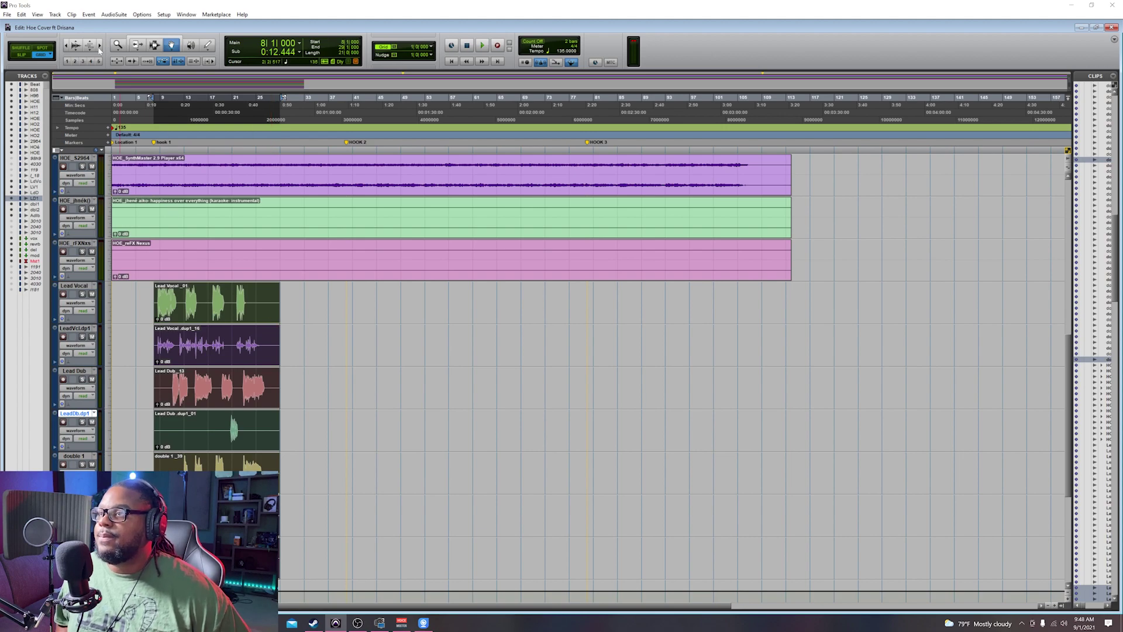
left_click(100, 50)
left_click(100, 50)
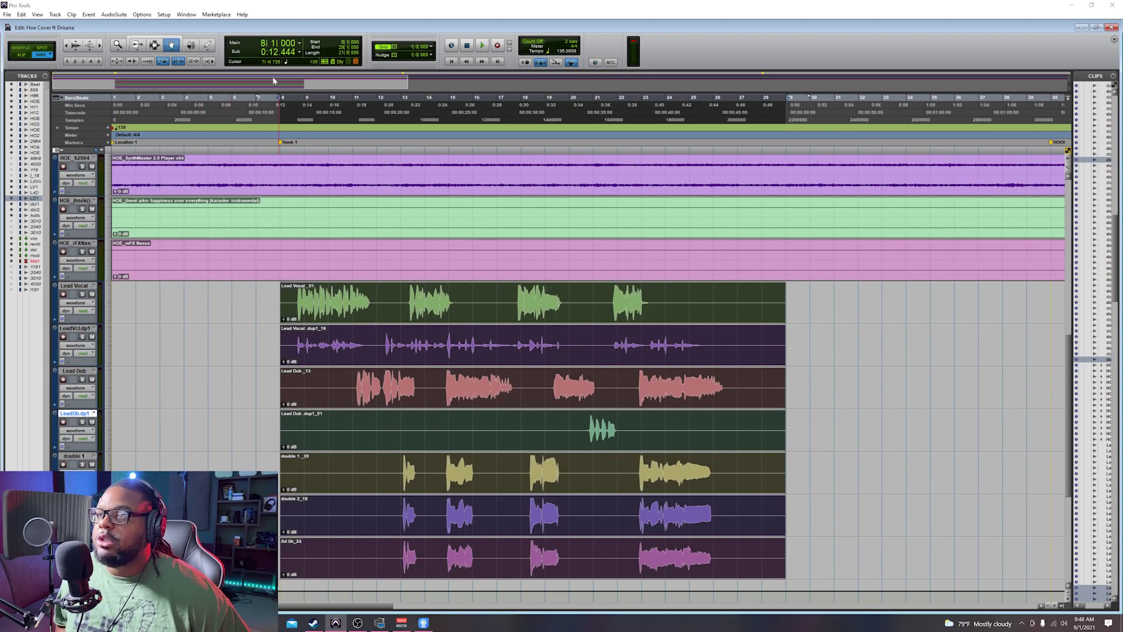
Step: Spot a copy of the selected hook clips to bar 40 and play it back
left_click(45, 48)
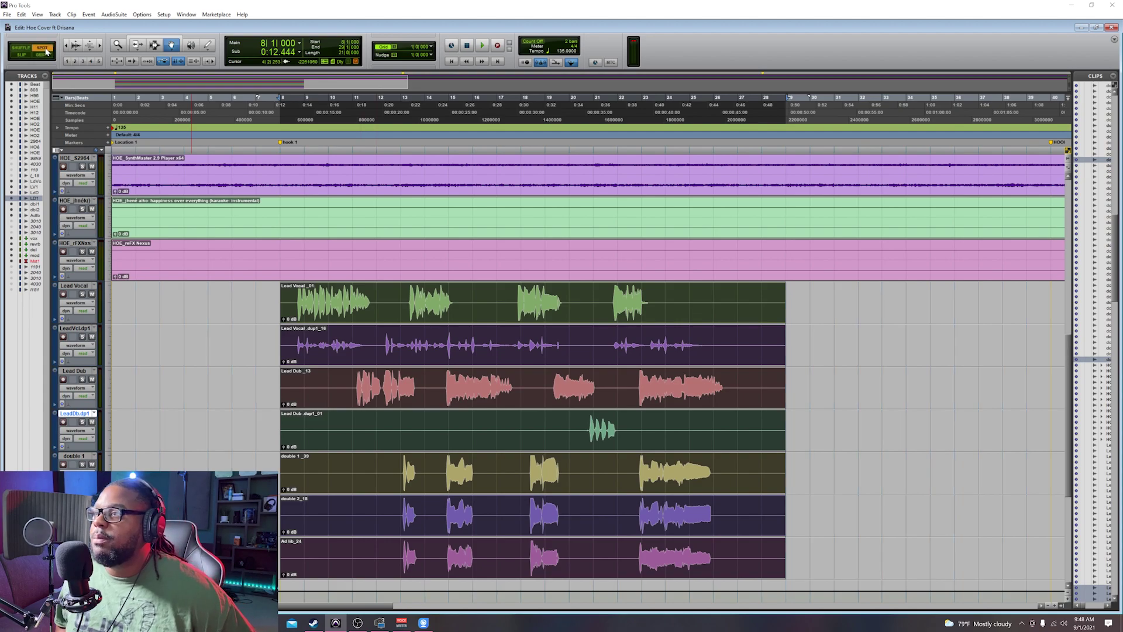
left_click(334, 308)
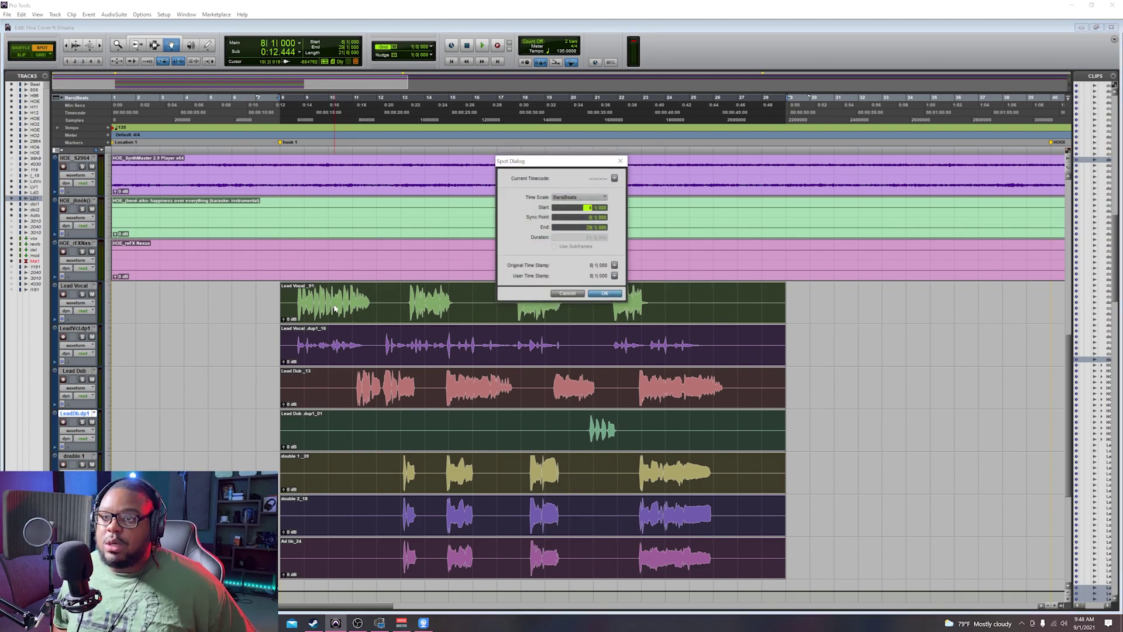
type("40")
key("Return")
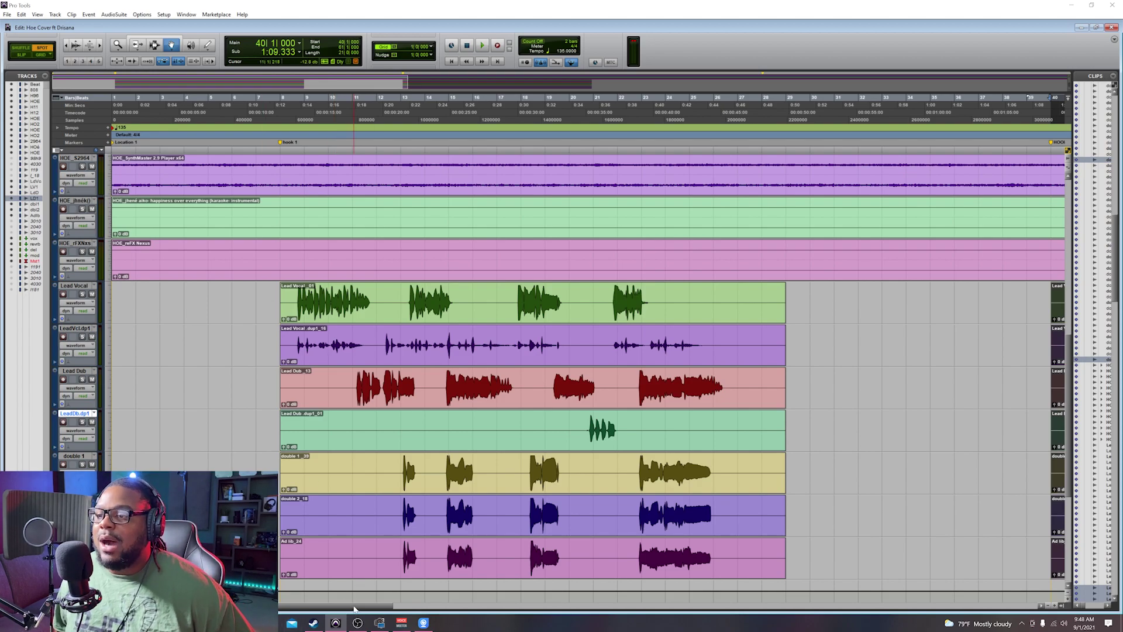
left_click_drag(354, 608, 566, 608)
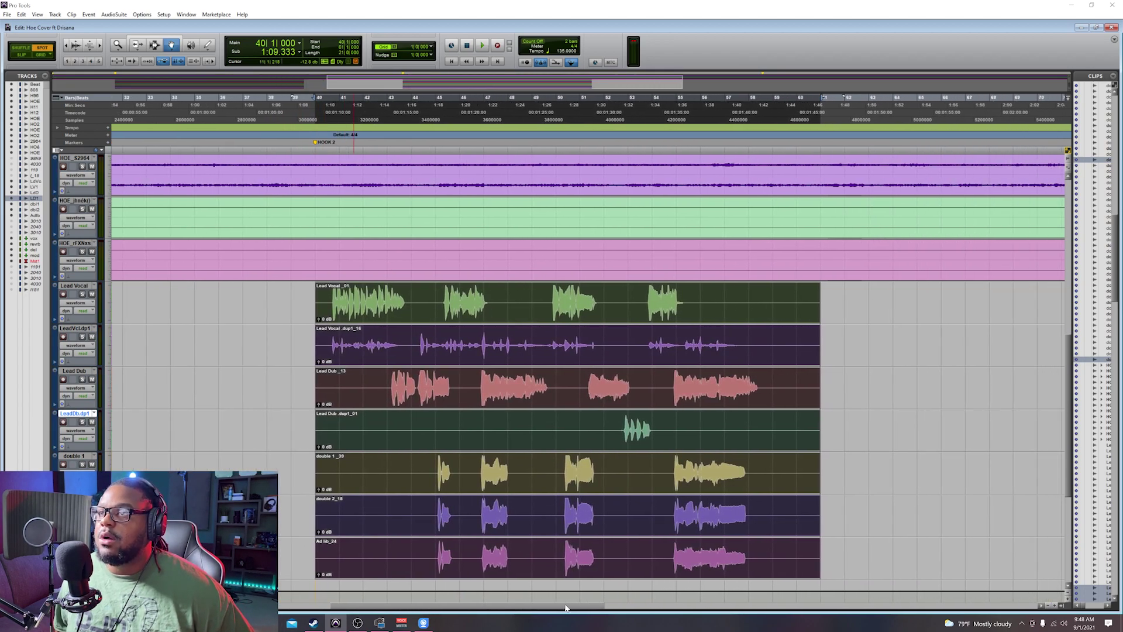
key("space")
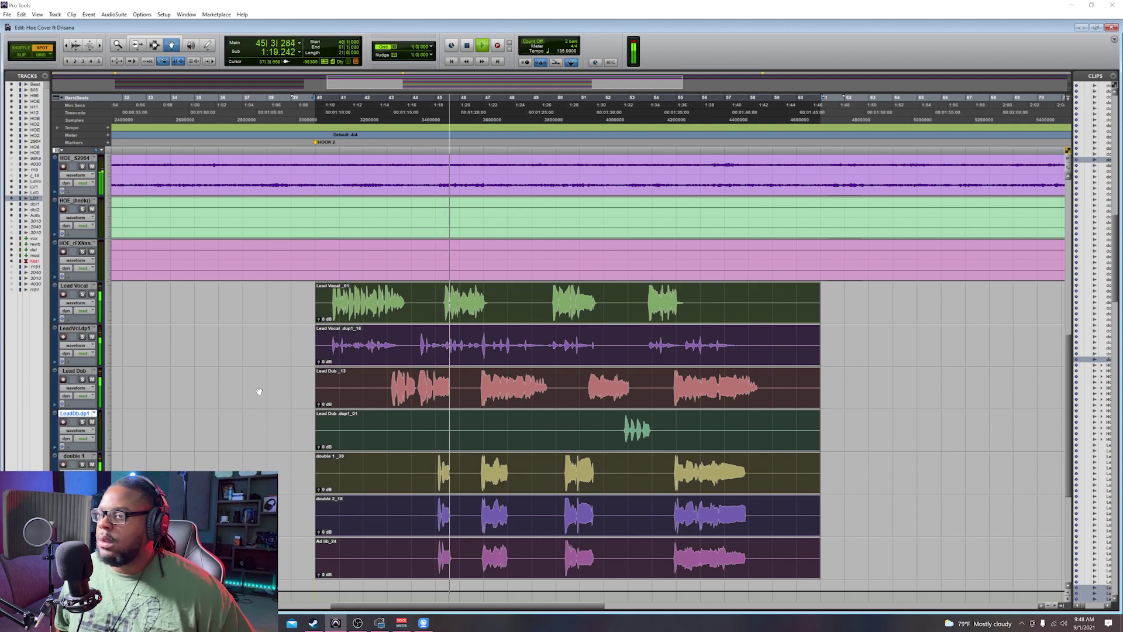
key("space")
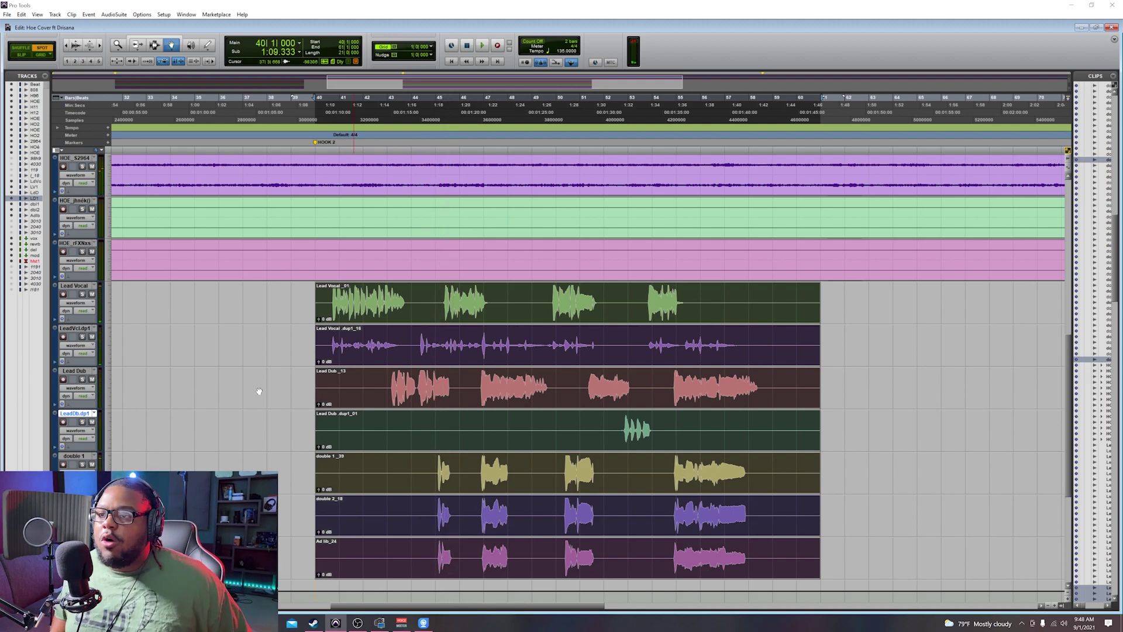
Step: Spot a copy of the bar-40 hook vocal clips to start at bar 80, then play it back
left_click(67, 48)
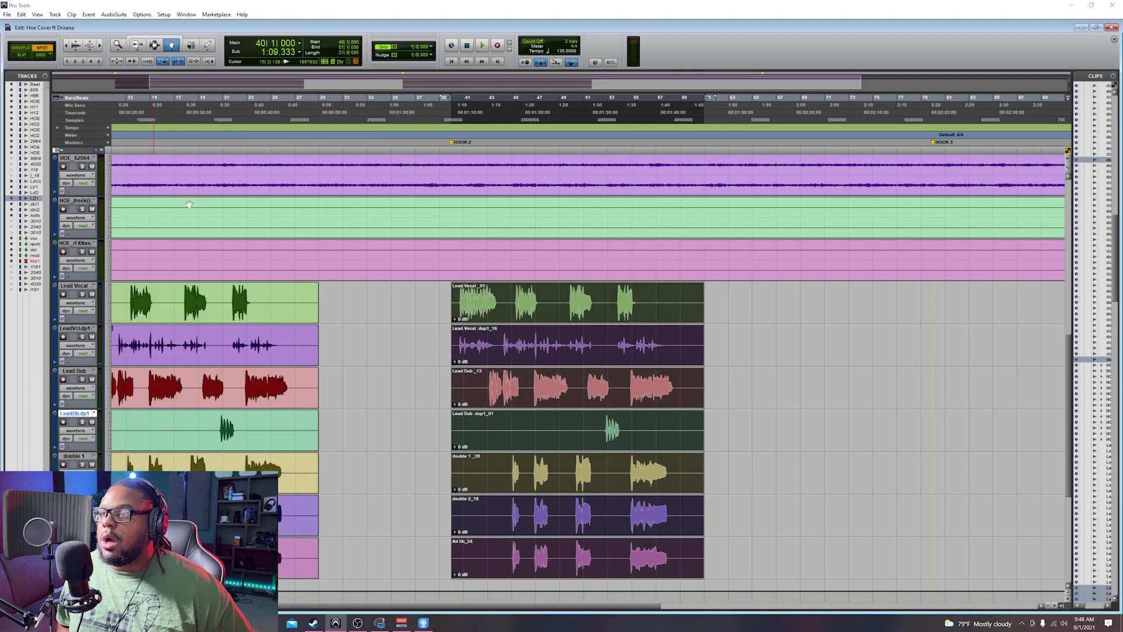
left_click(481, 310)
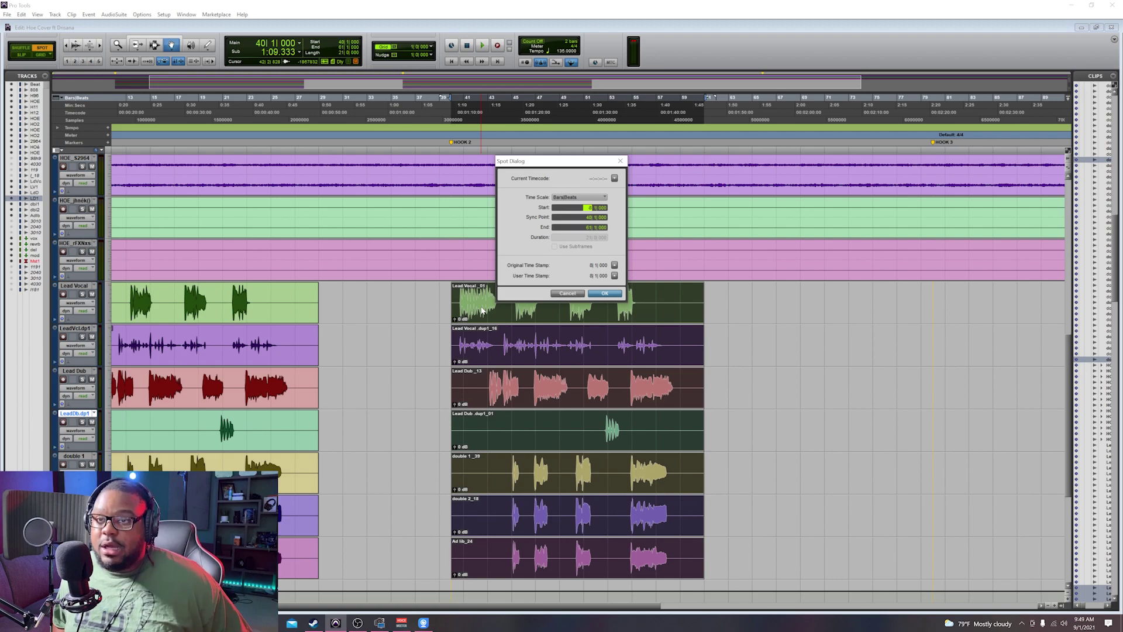
type("80")
key("Return")
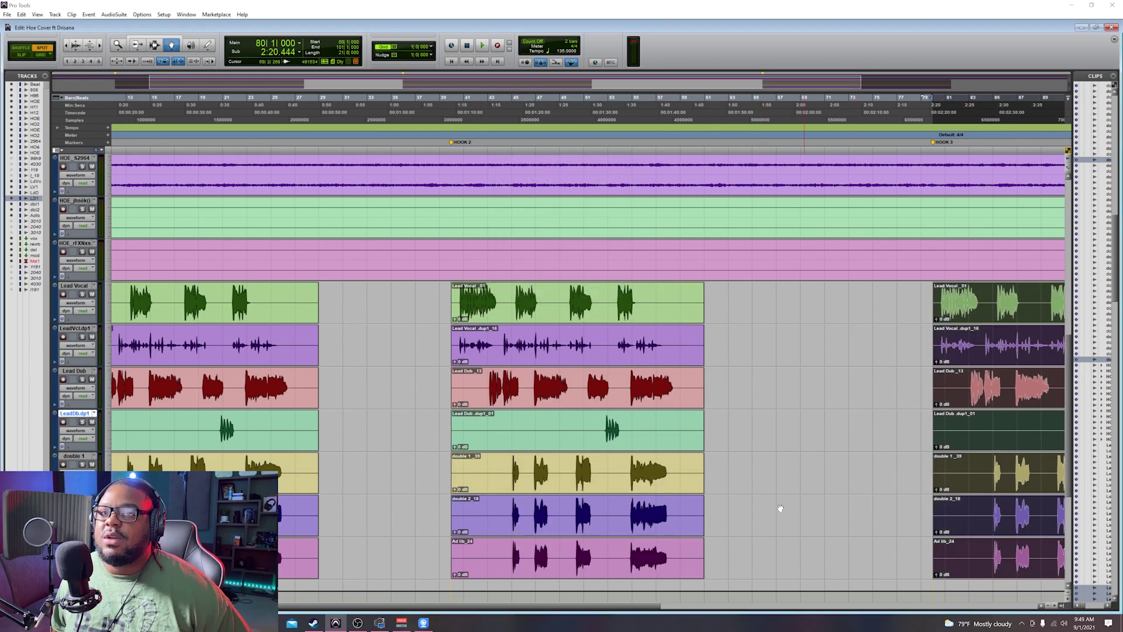
left_click_drag(503, 609, 729, 603)
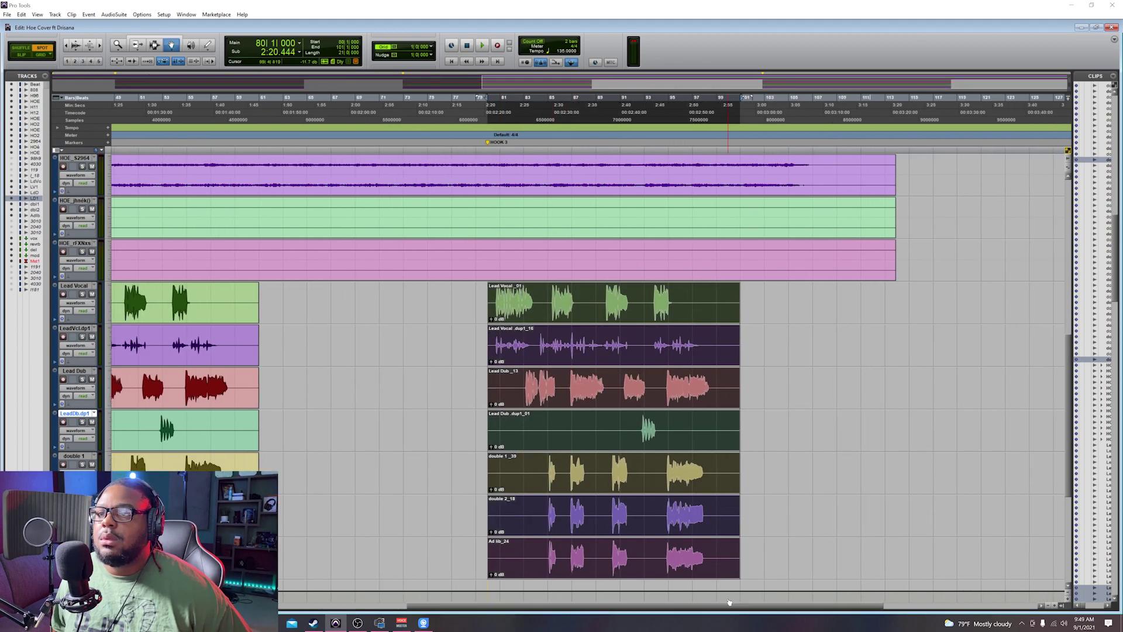
key("space")
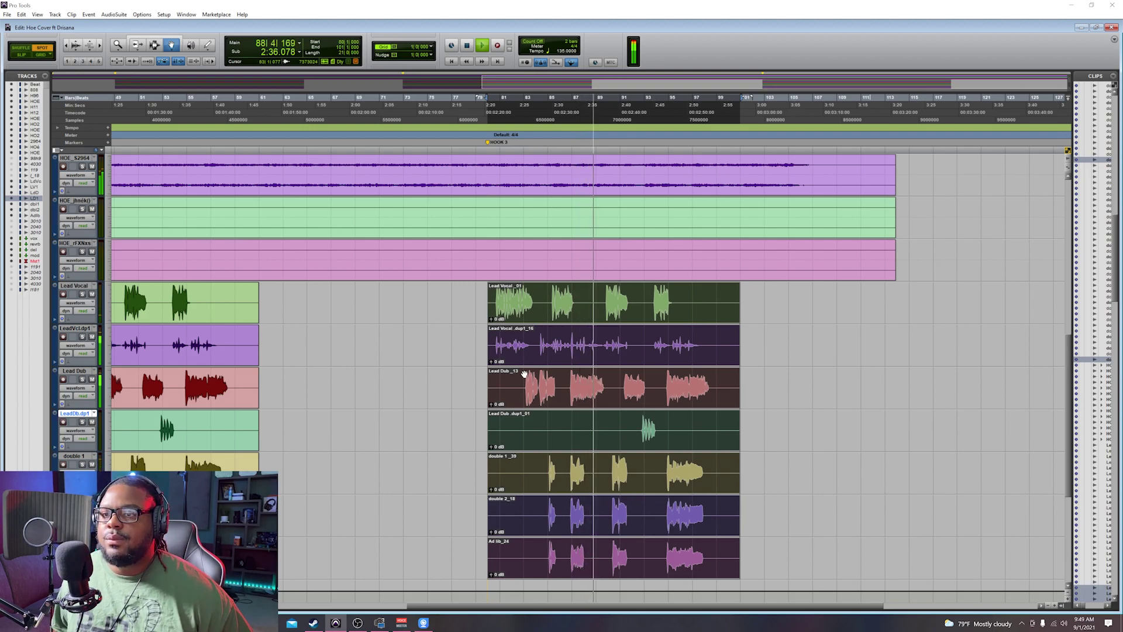
key("space")
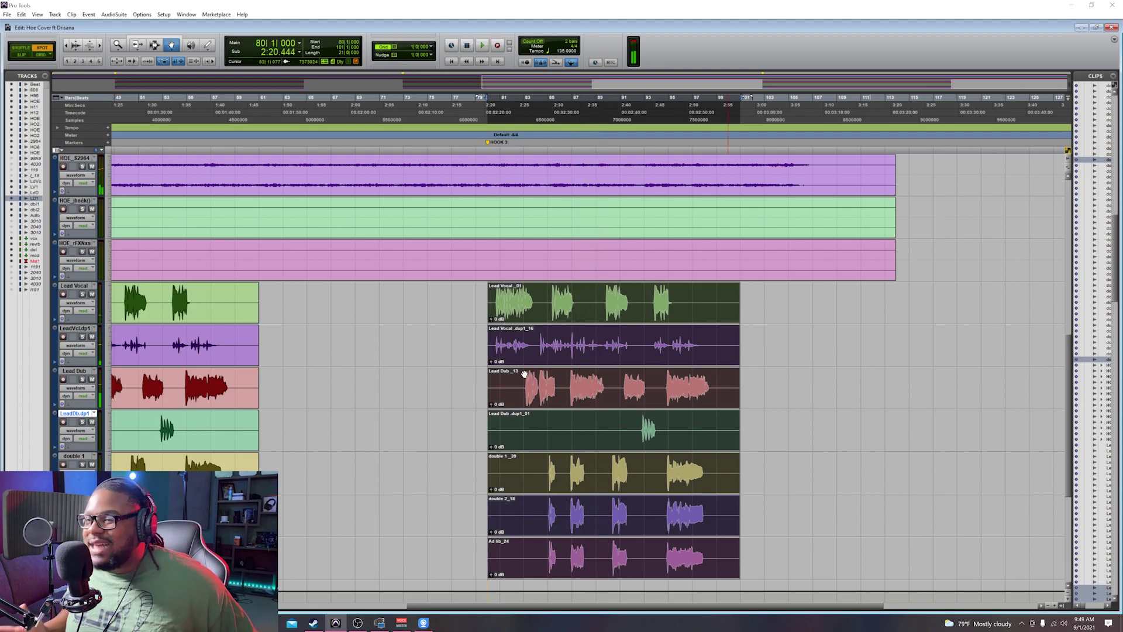